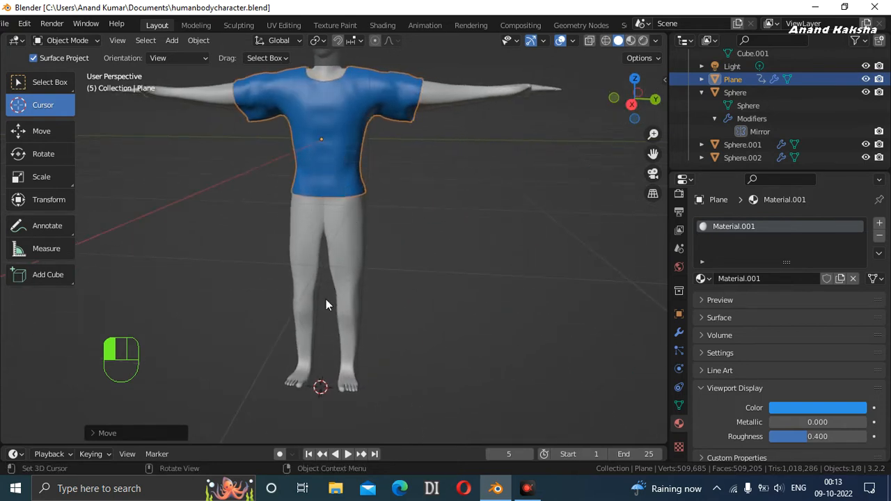
# Step: Add a mesh plane at the 3D cursor between the character's feet
pyautogui.moveTo(617, 105)
pyautogui.mouseDown()
pyautogui.moveTo(653, 106)
pyautogui.moveTo(618, 107)
pyautogui.moveTo(632, 108)
pyautogui.mouseUp()
pyautogui.scroll(2, 400, 262)
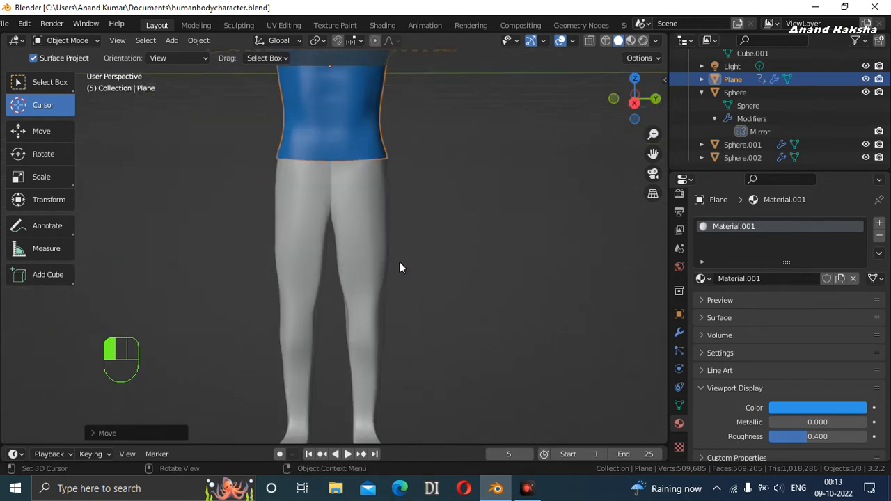
pyautogui.moveTo(635, 103); pyautogui.dragTo(646, 103)
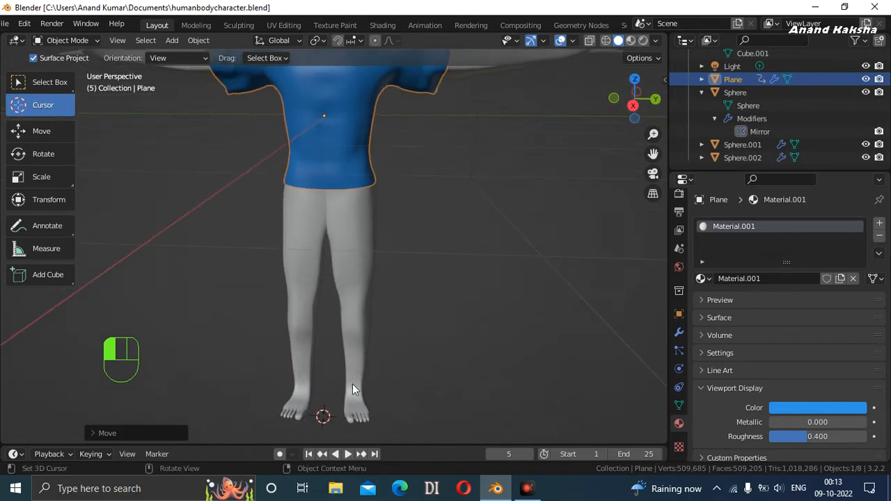
pyautogui.moveTo(634, 104); pyautogui.dragTo(645, 104)
pyautogui.scroll(-3, 383, 268)
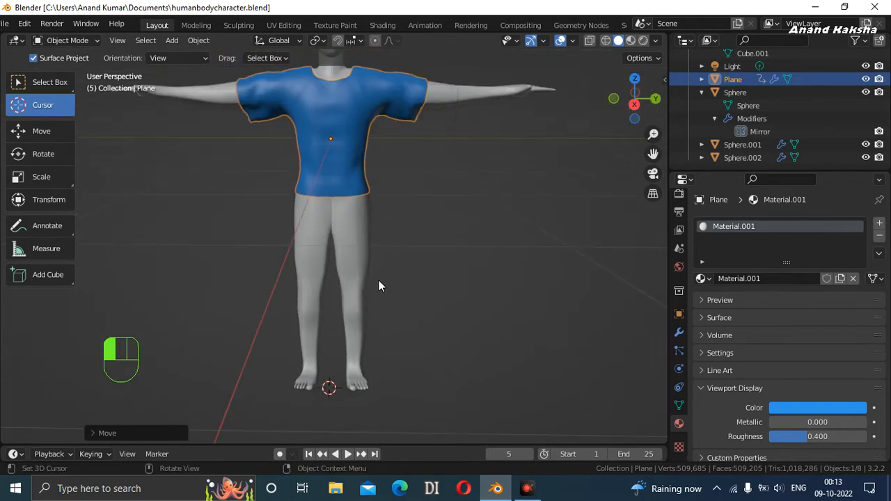
pyautogui.press('shift')
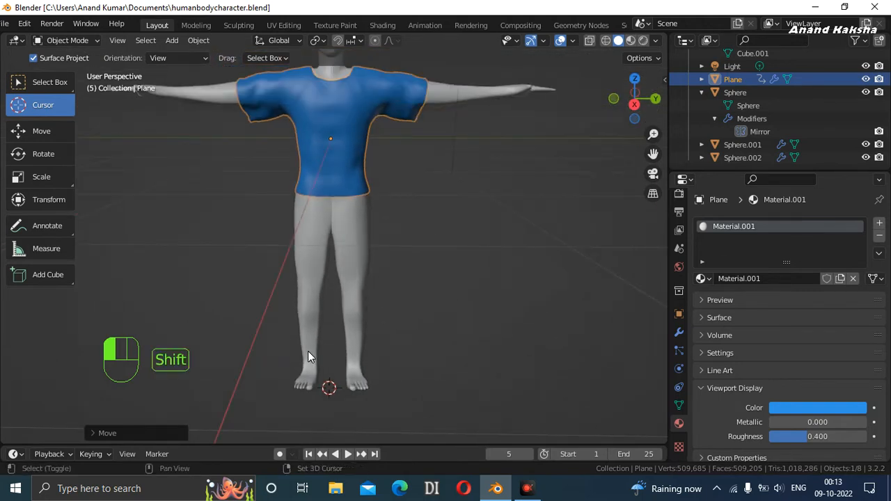
pyautogui.hotkey('shift', 'a')
pyautogui.moveTo(259, 210)
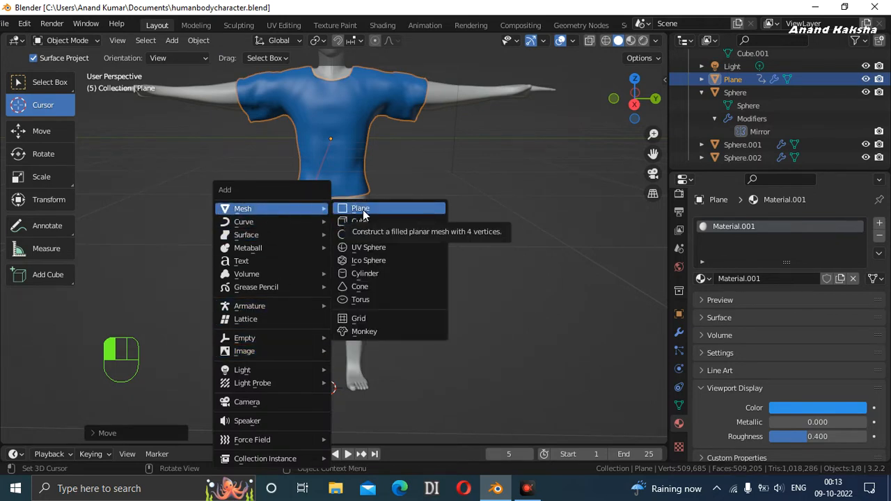
pyautogui.click(363, 209)
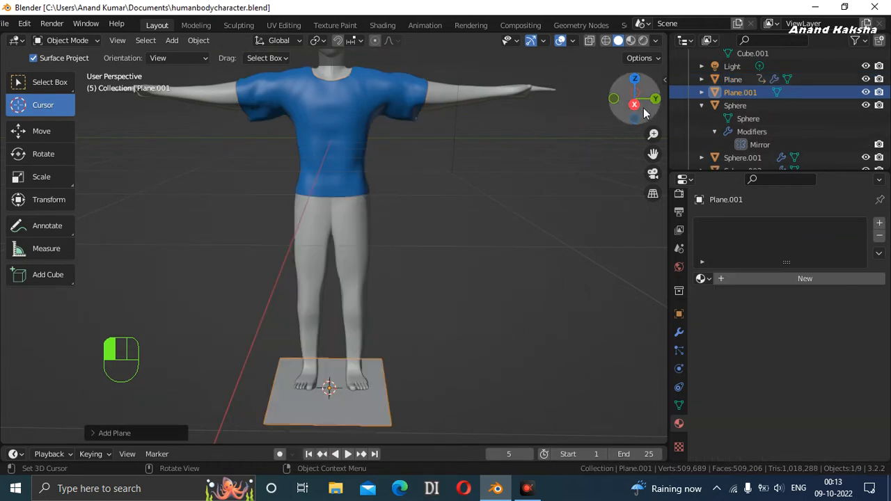
# Step: Set the new plane's Y rotation to 90° so it stands upright in front of the feet
pyautogui.moveTo(643, 108); pyautogui.dragTo(631, 125)
pyautogui.click(94, 433)
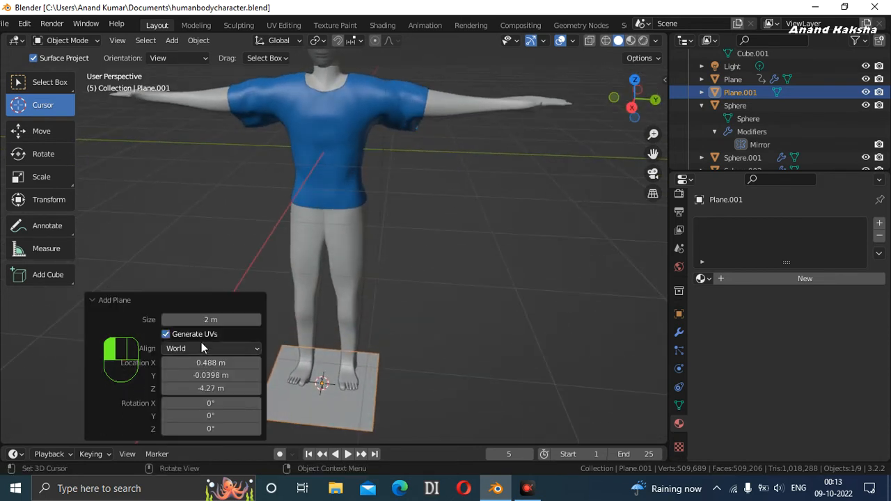
pyautogui.click(219, 416)
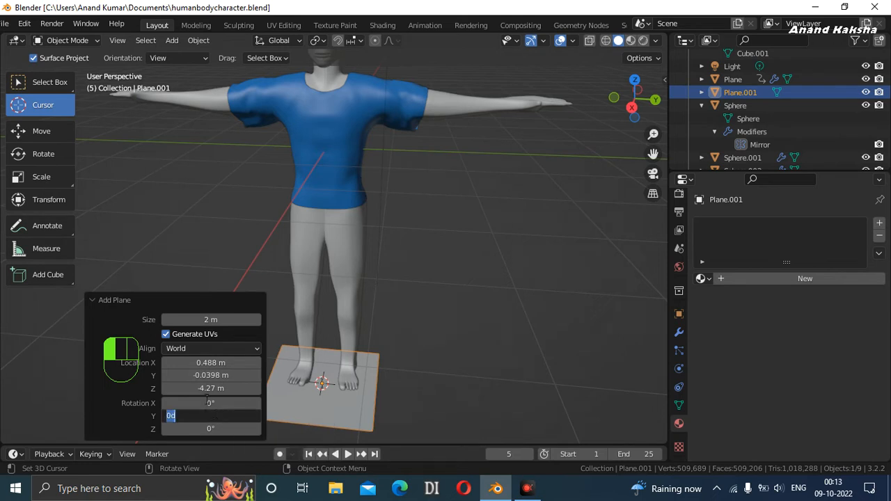
pyautogui.write('7')
pyautogui.press('Return')
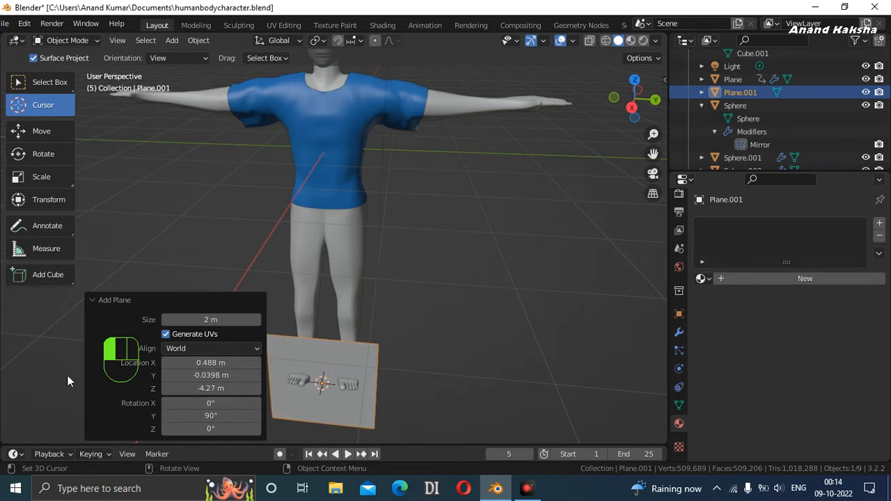
pyautogui.click(95, 302)
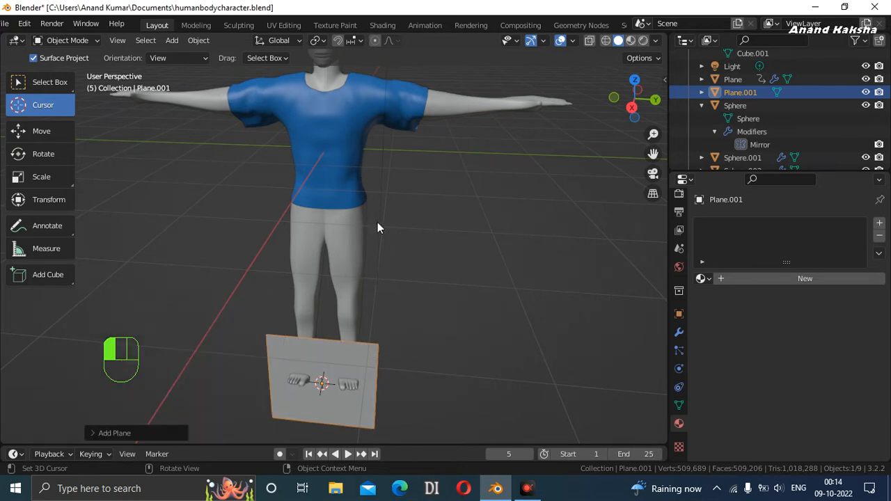
# Step: From the right orthographic view, move the plane up about 2.62 m along Z to the character's hips and thighs
pyautogui.click(631, 108)
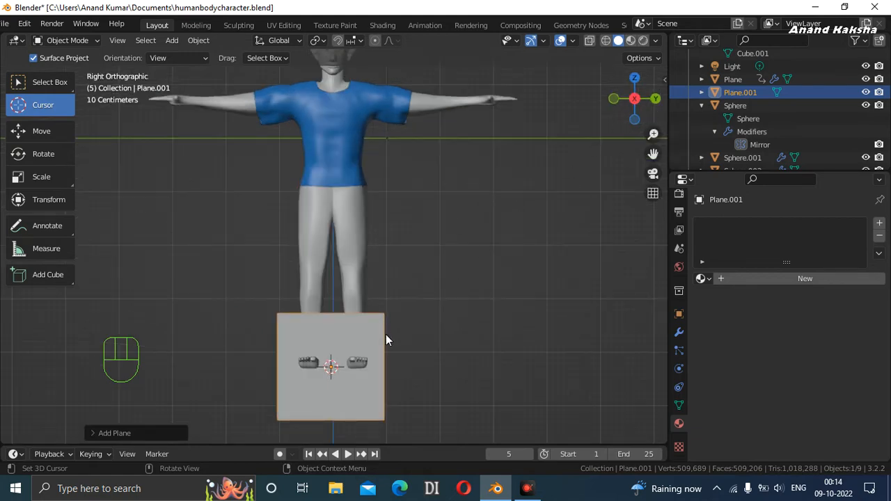
pyautogui.press('g')
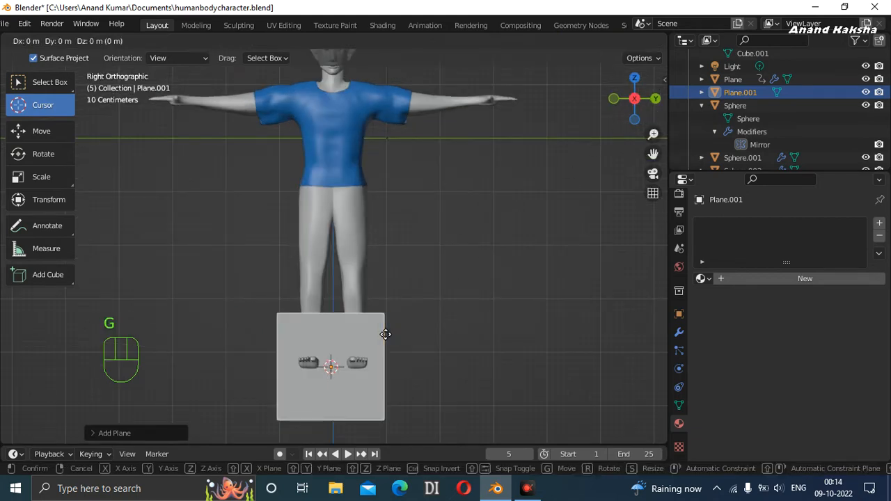
pyautogui.press('z')
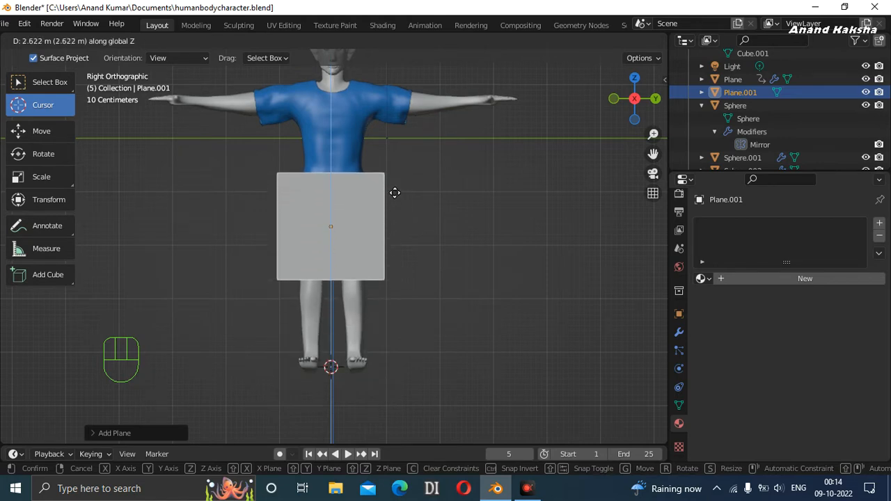
pyautogui.click(394, 193)
# Step: Place the 3D cursor beside the character's legs and switch to the Select Box tool
pyautogui.moveTo(641, 103); pyautogui.dragTo(469, 201)
pyautogui.click(350, 217)
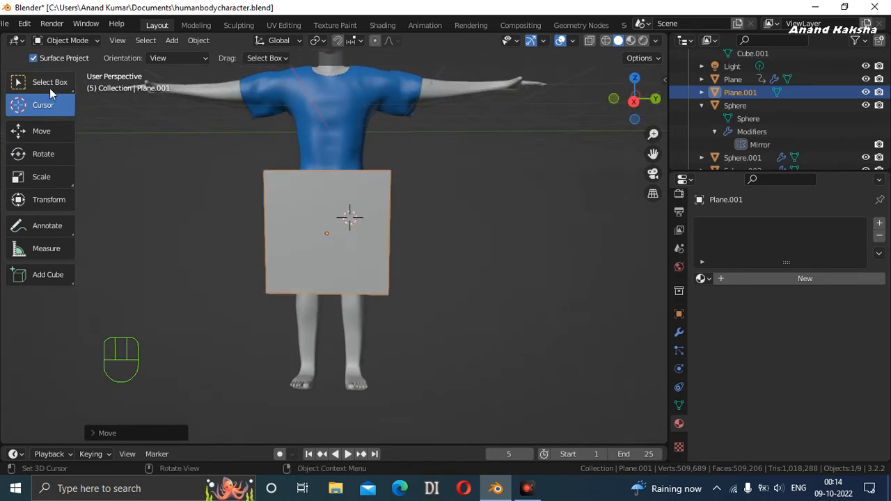
pyautogui.click(49, 84)
pyautogui.click(70, 110)
pyautogui.click(199, 295)
pyautogui.click(50, 82)
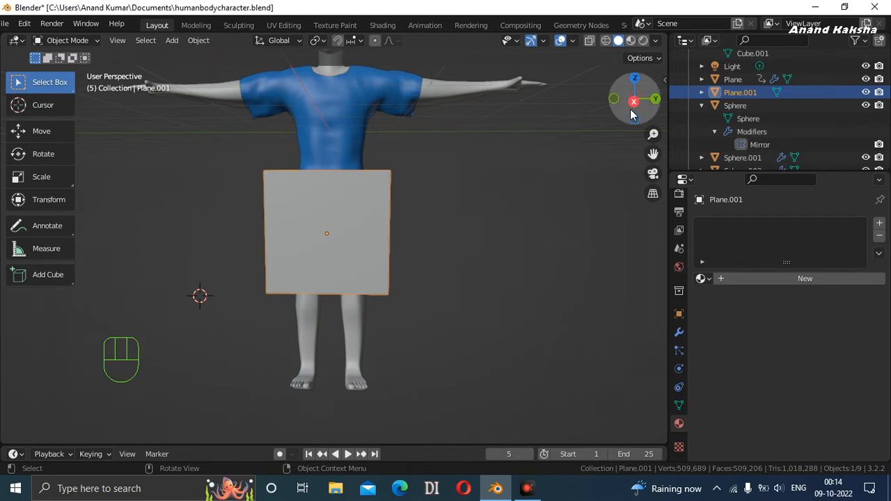
# Step: Scale the plane down uniformly to about 0.46 of its size
pyautogui.moveTo(634, 115); pyautogui.dragTo(623, 119)
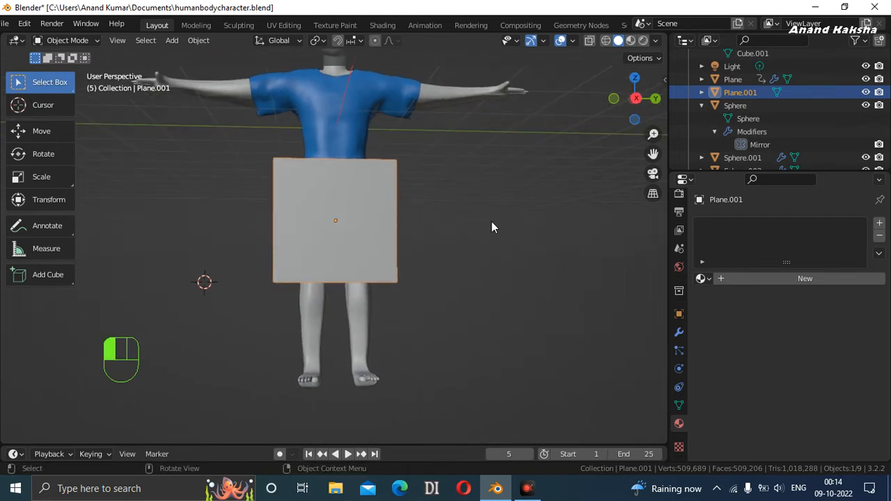
pyautogui.press('s')
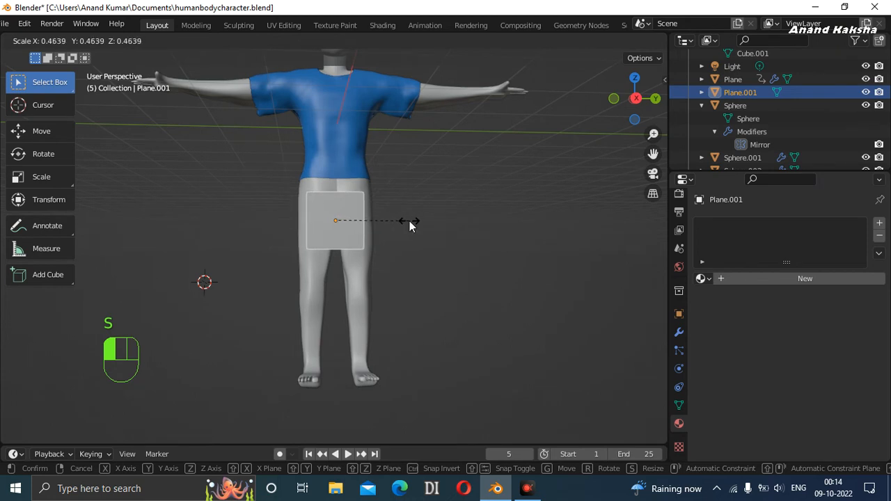
pyautogui.click(410, 220)
# Step: Raise the plane about 0.38 m along Z so its upper edge overlaps the shirt hem
pyautogui.moveTo(634, 111); pyautogui.dragTo(487, 218)
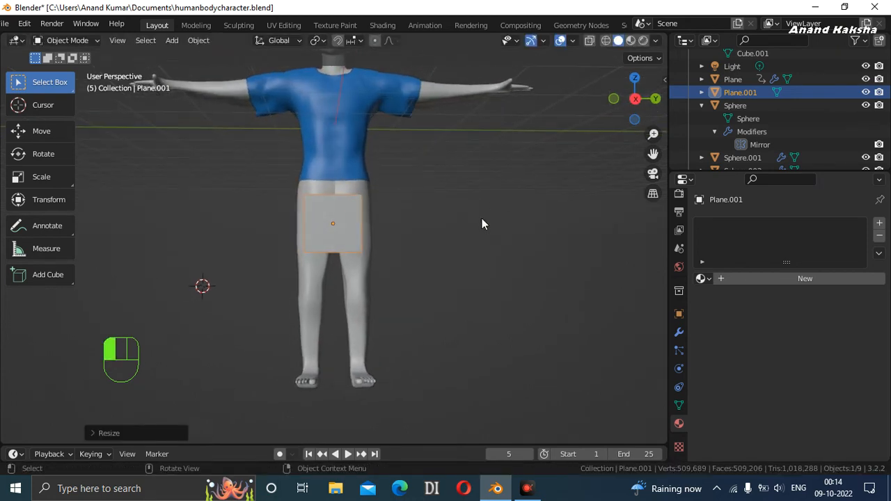
pyautogui.press('g')
pyautogui.press('z')
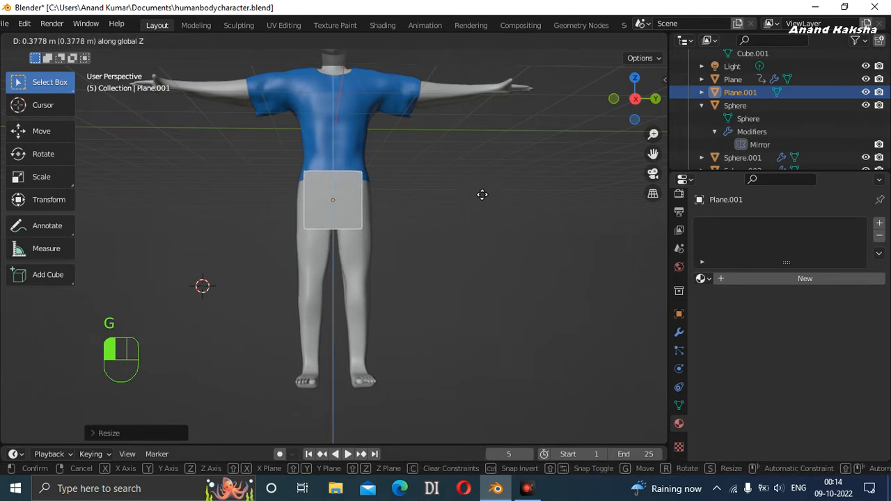
pyautogui.click(482, 195)
pyautogui.moveTo(637, 120); pyautogui.dragTo(613, 124)
pyautogui.press('g')
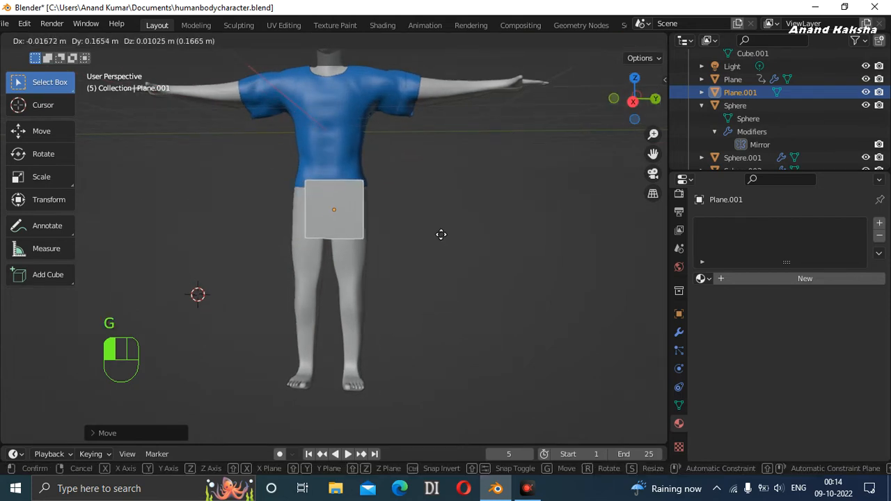
pyautogui.click(441, 234)
pyautogui.hotkey('ctrl', 'z')
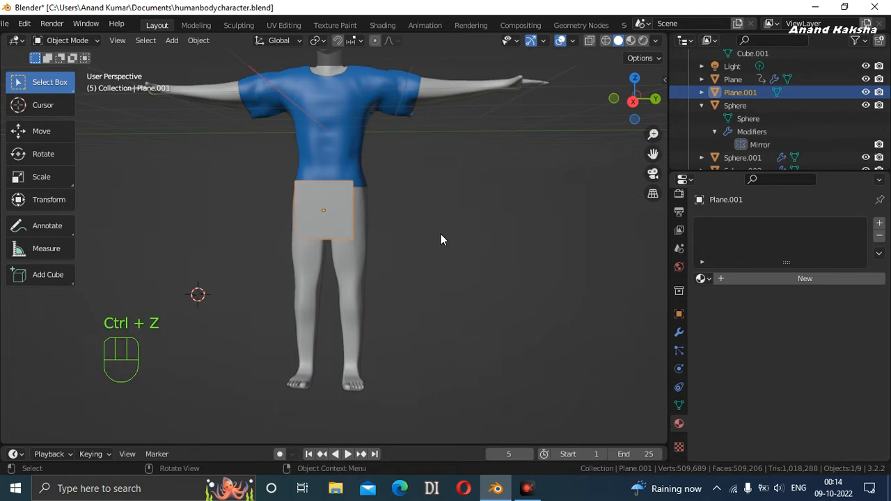
# Step: In the right orthographic view, move the plane about 0.52 m along Y to one side of the body's centre line
pyautogui.click(632, 102)
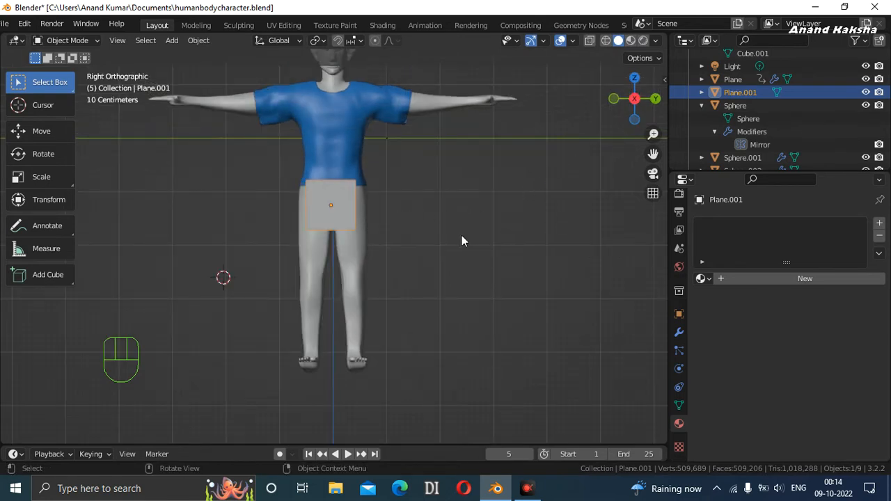
pyautogui.press('g')
pyautogui.press('y')
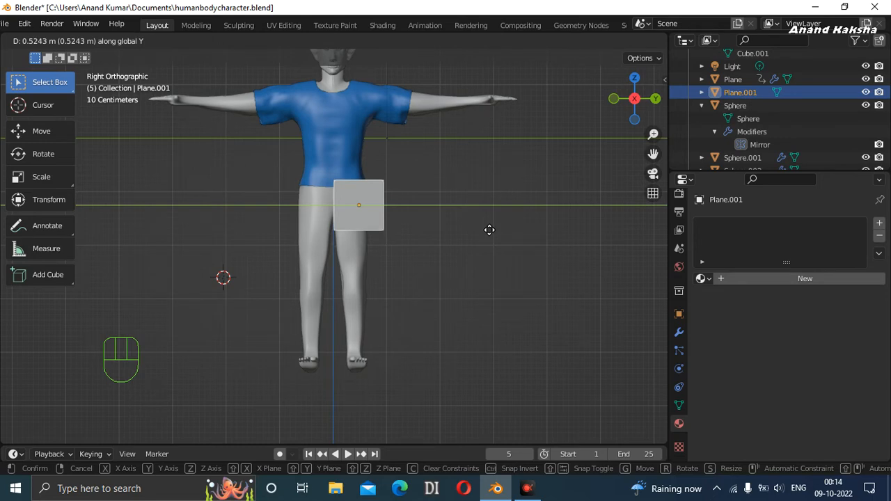
pyautogui.click(489, 230)
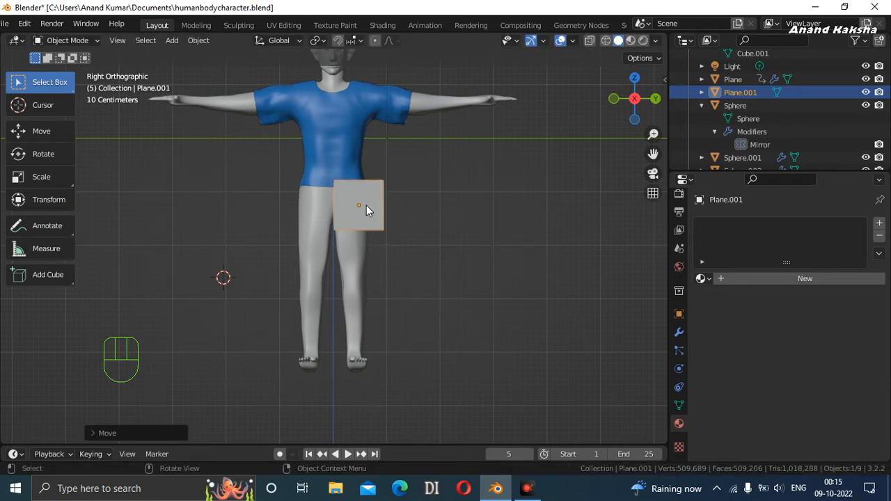
pyautogui.press('g')
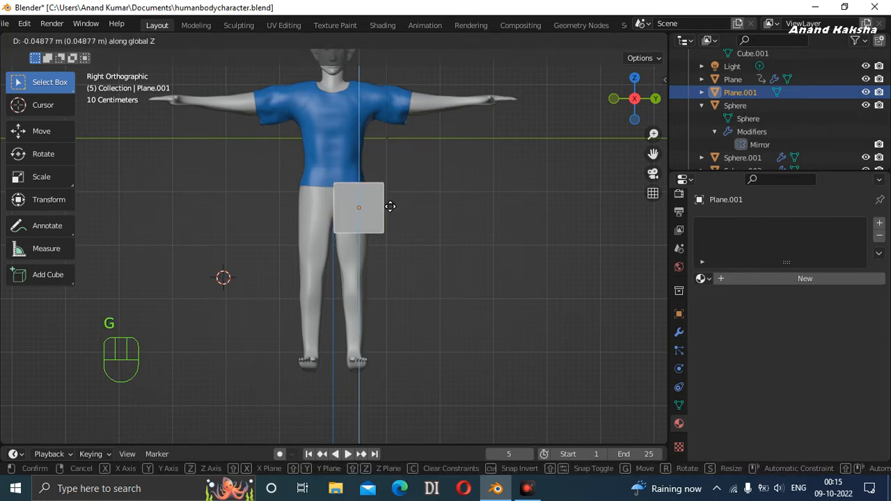
pyautogui.click(390, 206)
pyautogui.hotkey('ctrl', 'z')
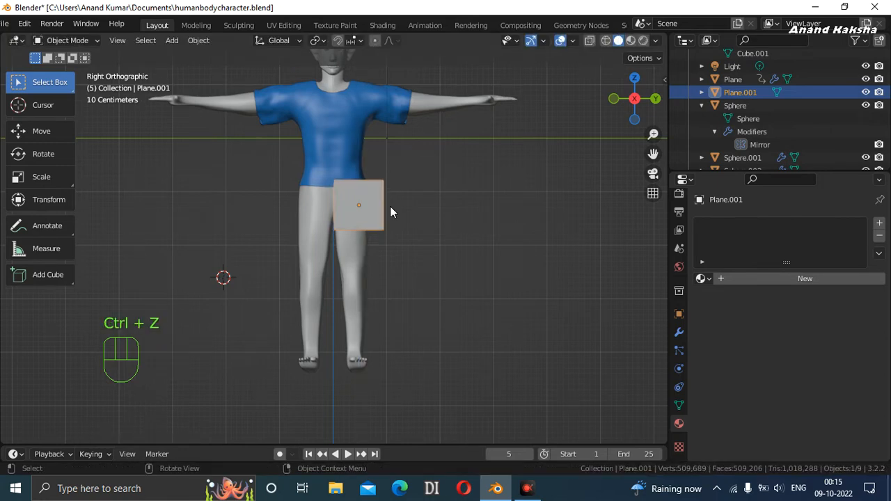
# Step: Shift the plane about 0.04 m further along Y, away from the body's centre line
pyautogui.press('g')
pyautogui.press('y')
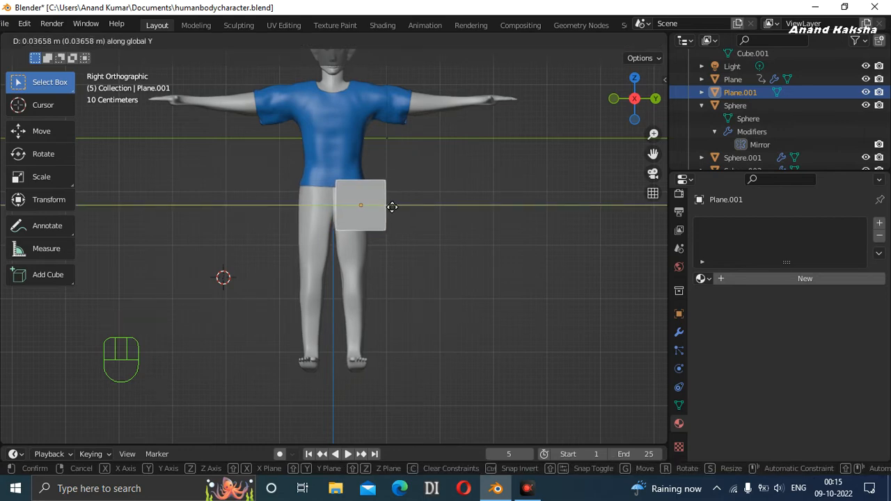
pyautogui.click(393, 207)
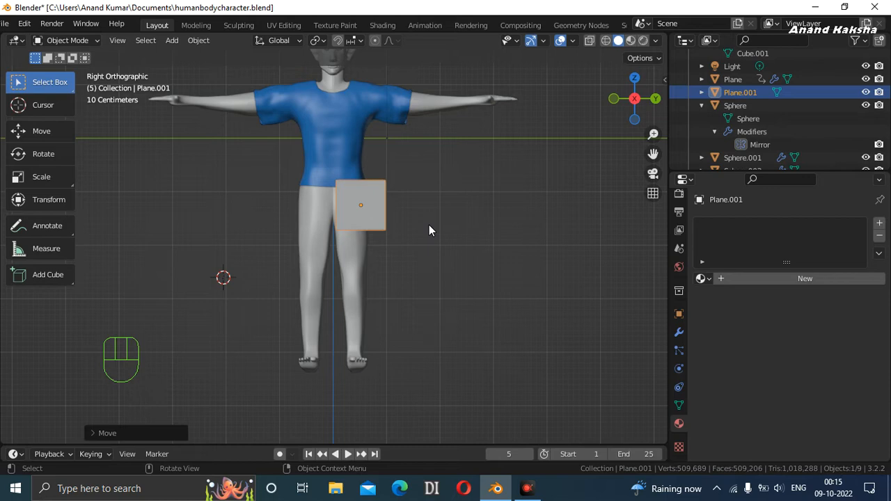
# Step: Try a Mirror modifier on the plane with the X axis and remove it again
pyautogui.scroll(2, 429, 231)
pyautogui.click(518, 244)
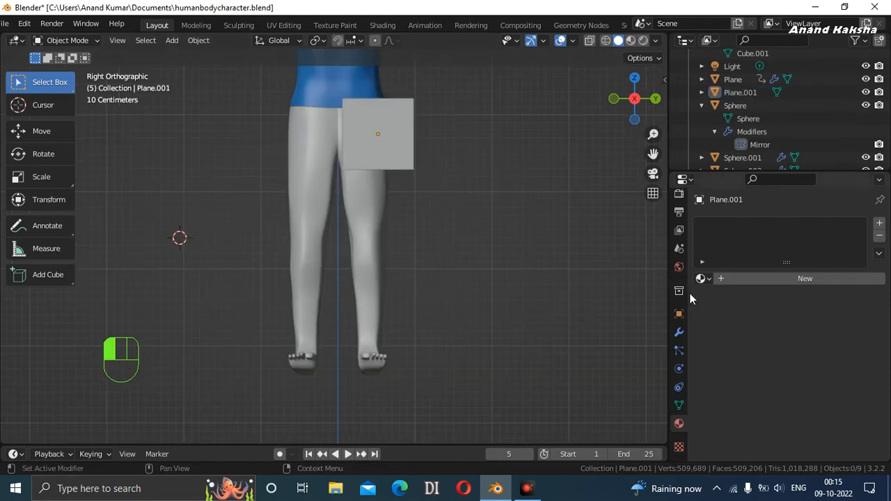
pyautogui.click(678, 332)
pyautogui.click(756, 224)
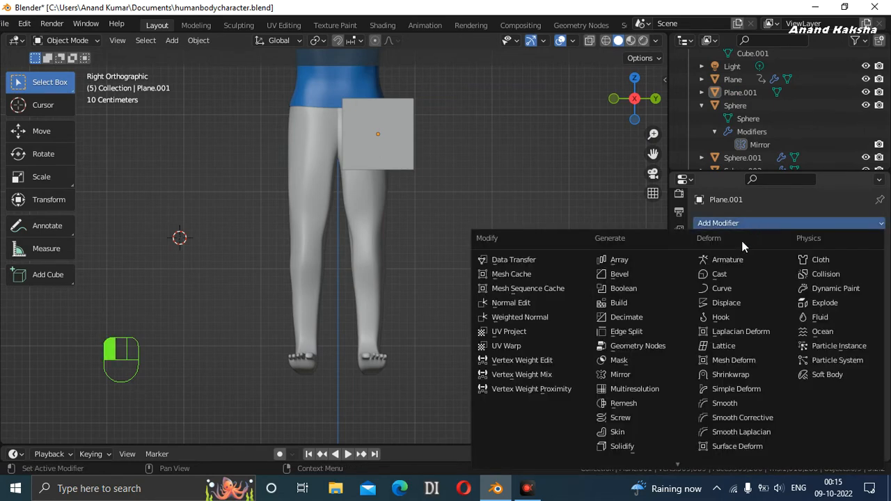
pyautogui.click(625, 377)
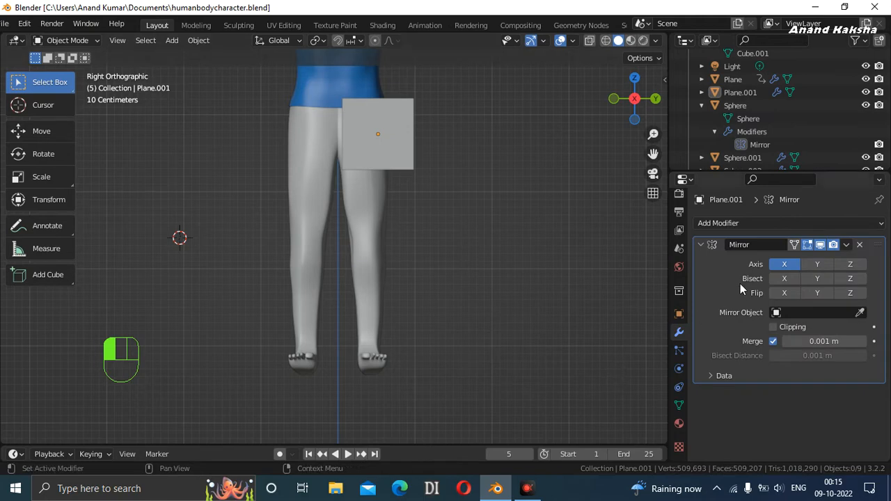
pyautogui.click(389, 136)
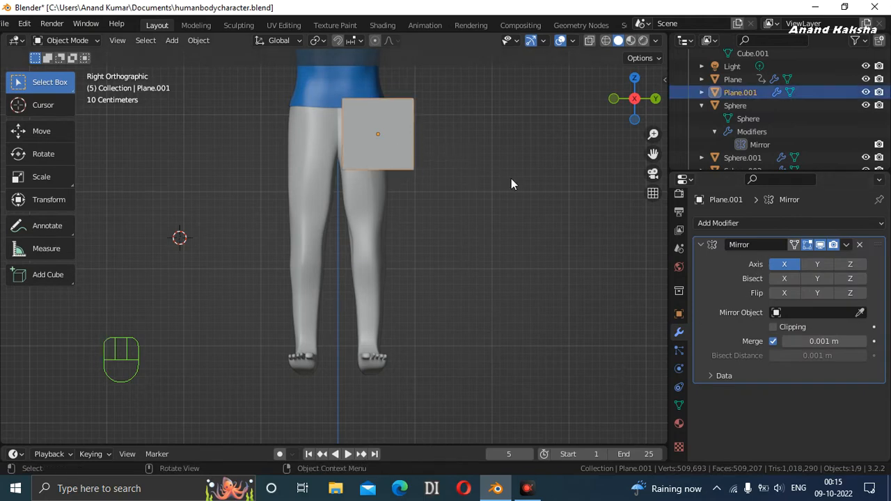
pyautogui.click(860, 245)
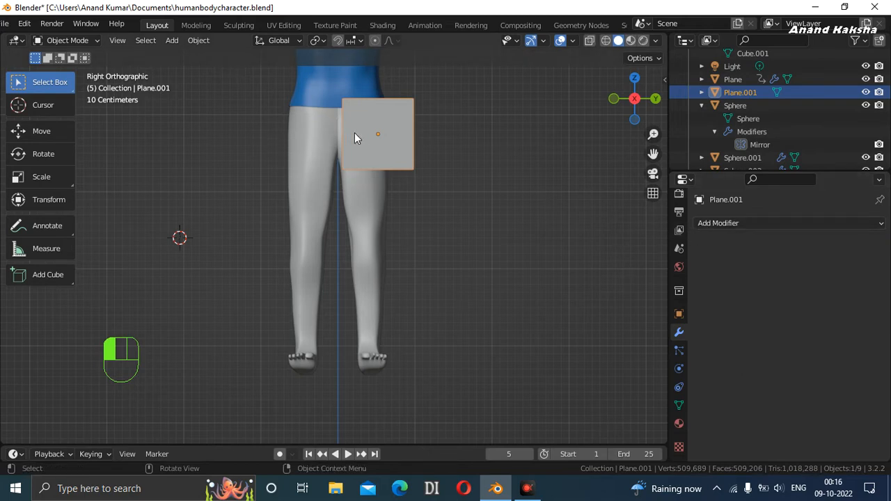
# Step: Display the viewport as see-through wireframe and enter Edit Mode on the plane
pyautogui.click(736, 223)
pyautogui.click(591, 42)
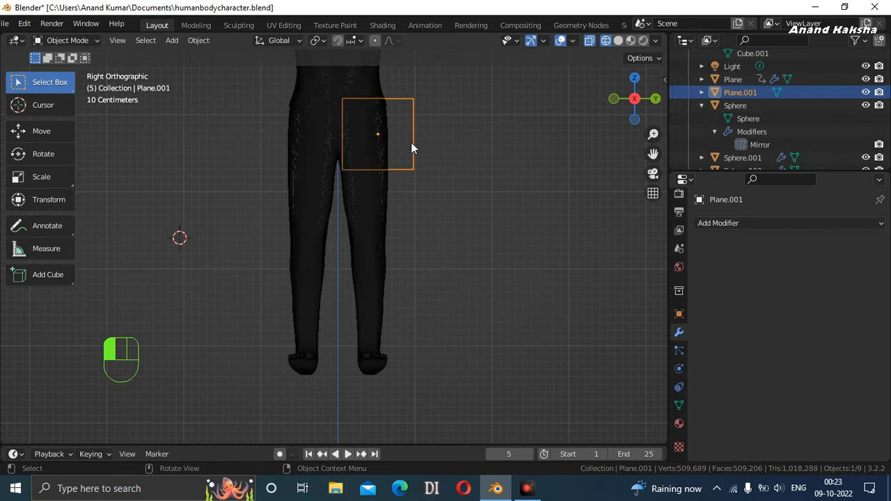
pyautogui.click(63, 41)
pyautogui.click(67, 71)
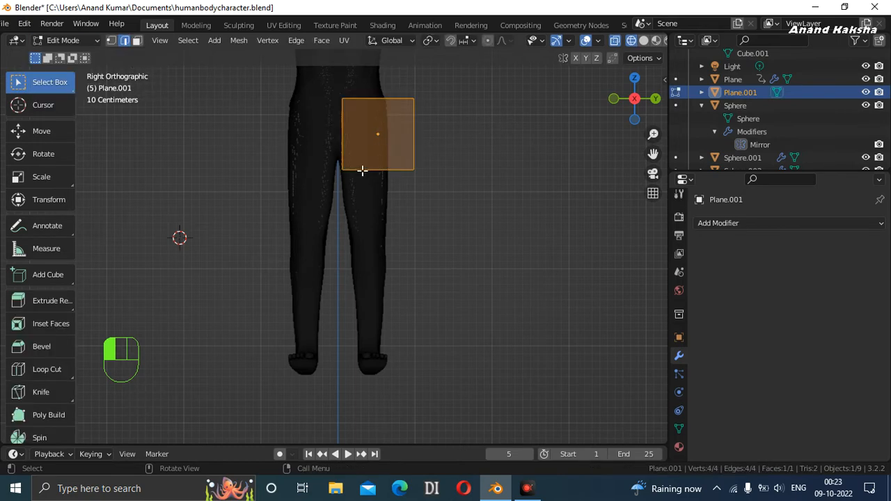
# Step: Select the plane's two bottom vertices in vertex mode and move them down along Z to the character's ankle
pyautogui.click(464, 164)
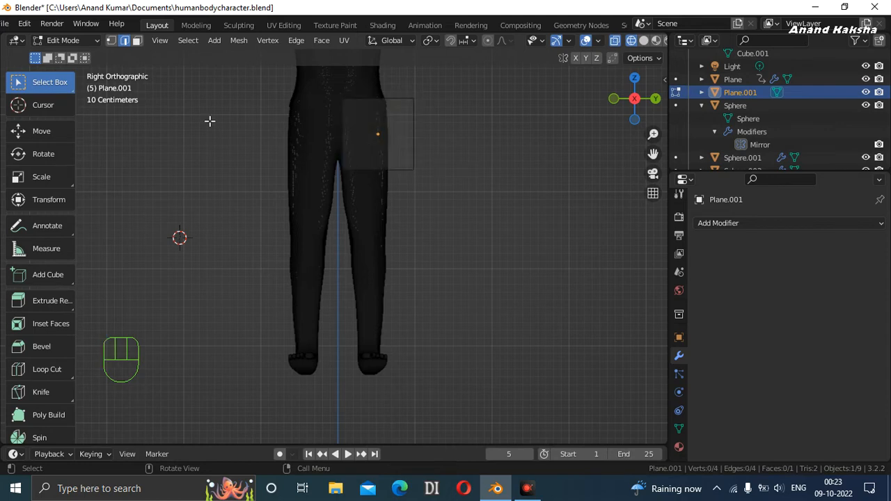
pyautogui.click(112, 40)
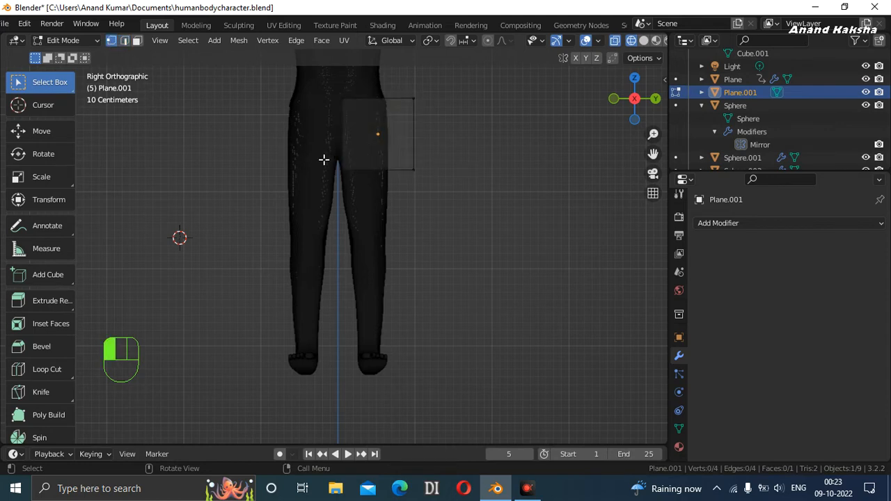
pyautogui.moveTo(324, 151); pyautogui.dragTo(467, 204)
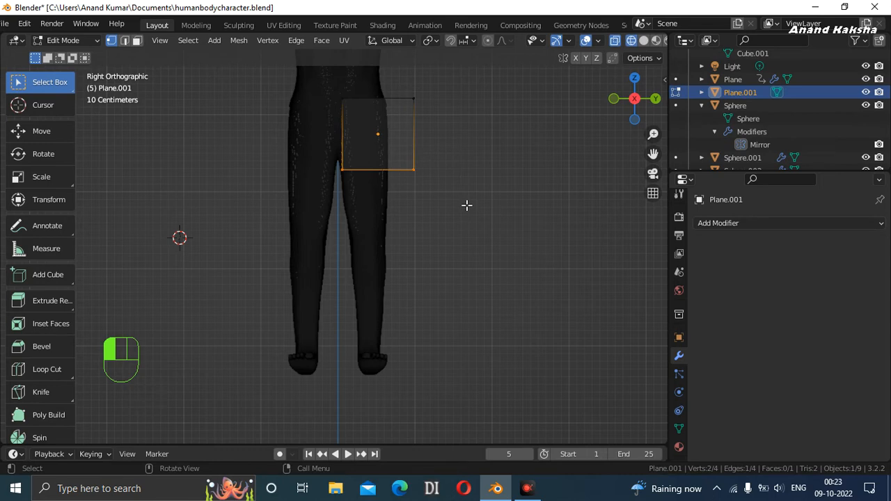
pyautogui.press('g')
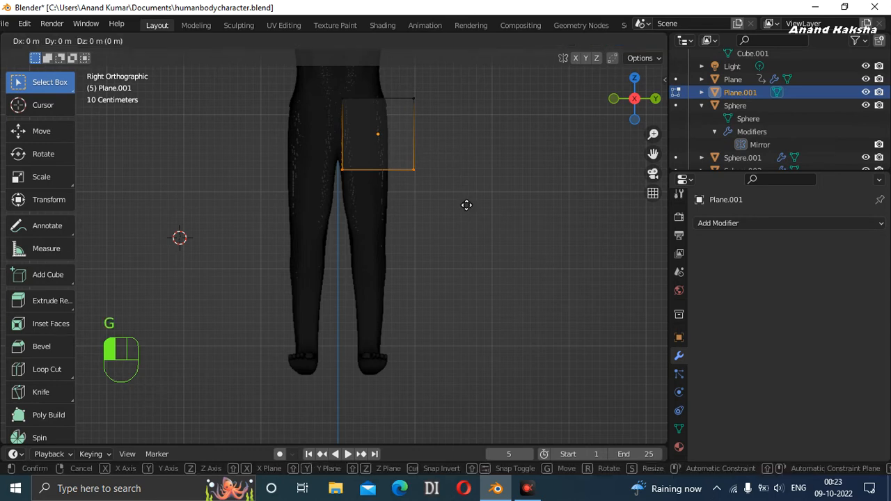
pyautogui.press('z')
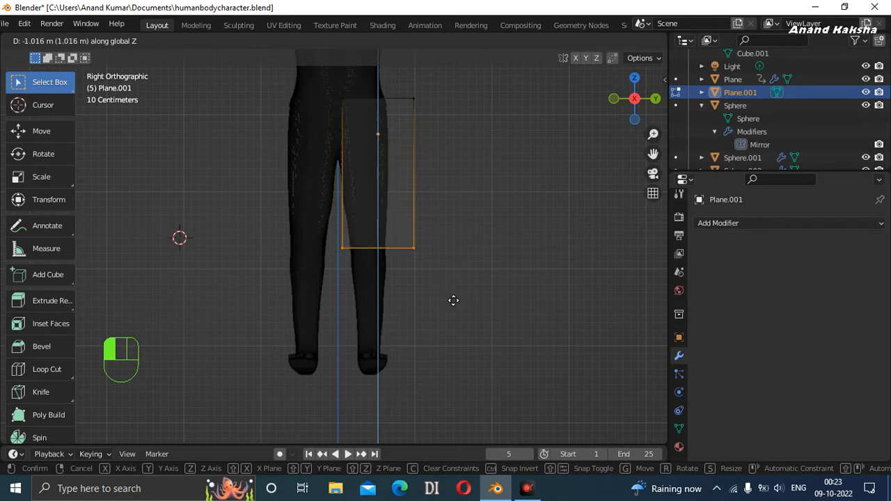
pyautogui.click(453, 384)
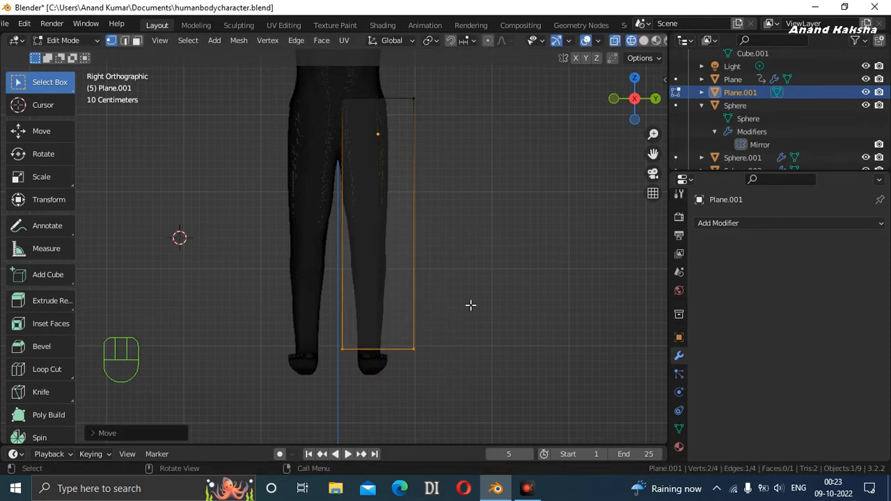
# Step: Scale the plane's bottom edge to about 0.7 and move it about 0.13 m along negative Y, towards the body's centre line
pyautogui.press('s')
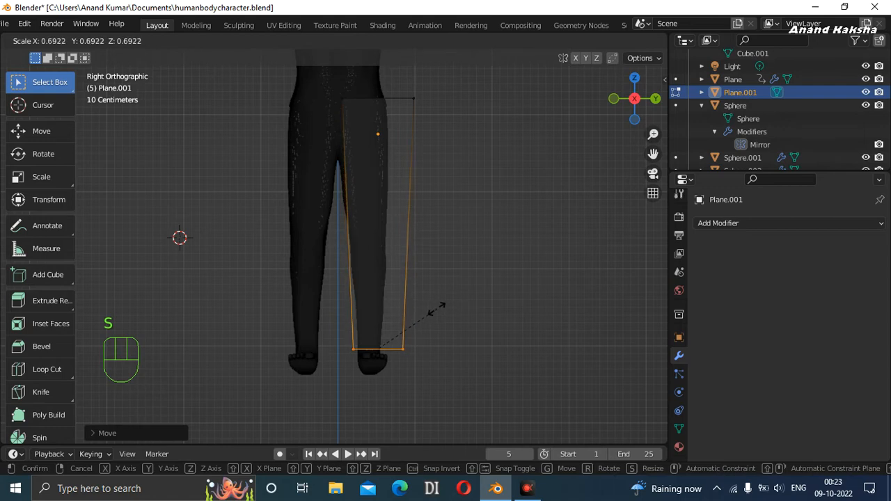
pyautogui.click(433, 310)
pyautogui.press('g')
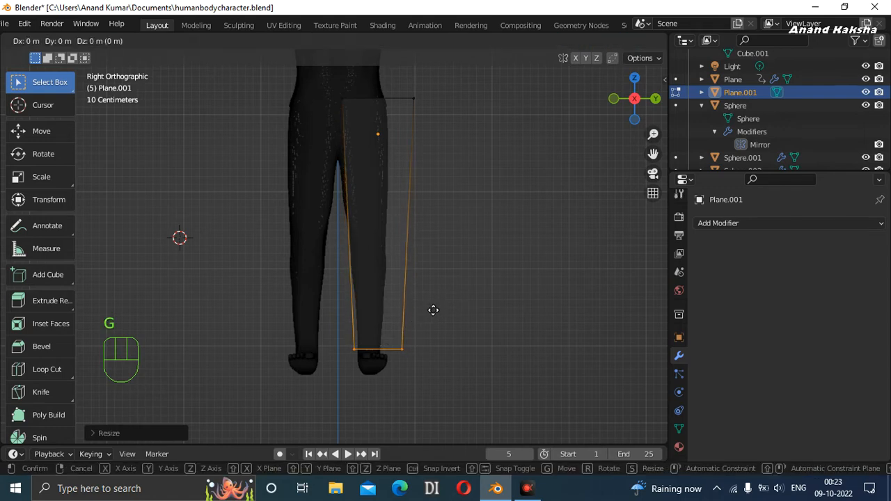
pyautogui.press('y')
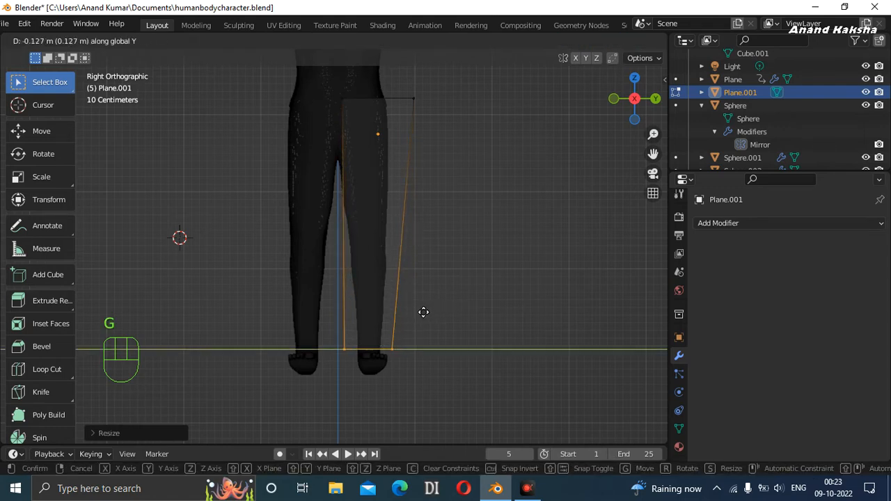
pyautogui.click(424, 312)
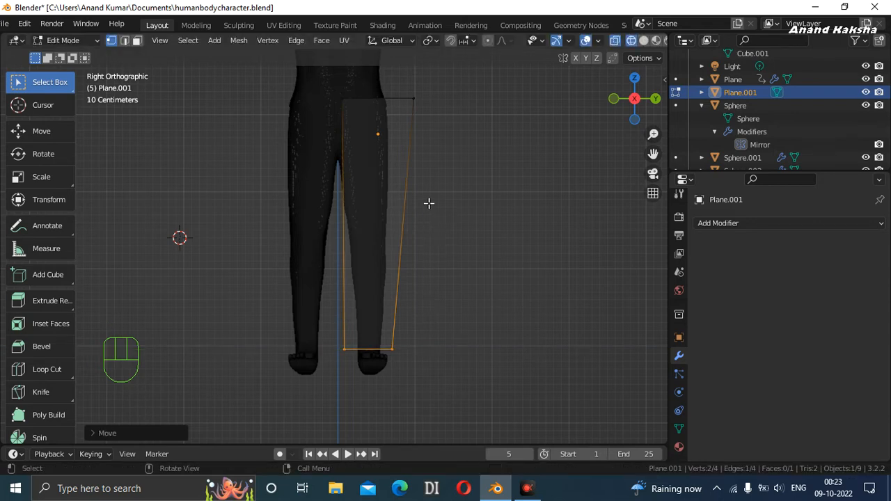
# Step: Move the plane's upper outer vertex about 0.06 m along Y towards the hip, then clear the selection
pyautogui.moveTo(411, 91); pyautogui.dragTo(448, 147)
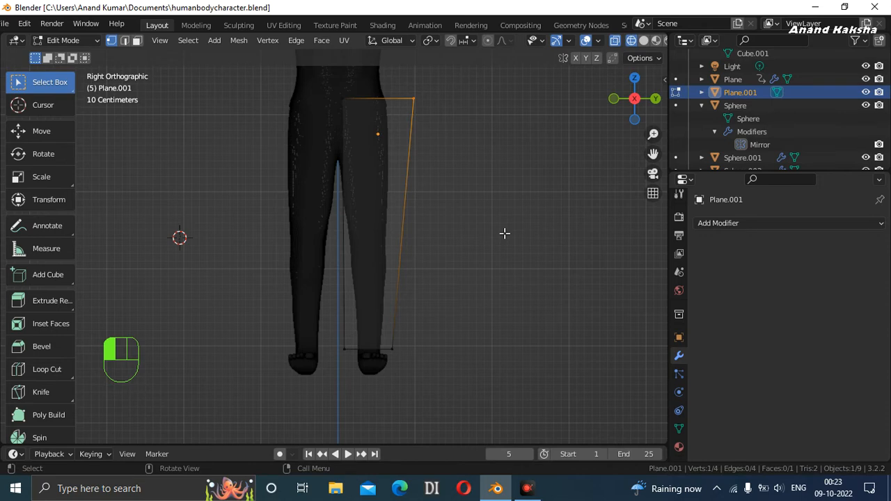
pyautogui.press('g')
pyautogui.press('y')
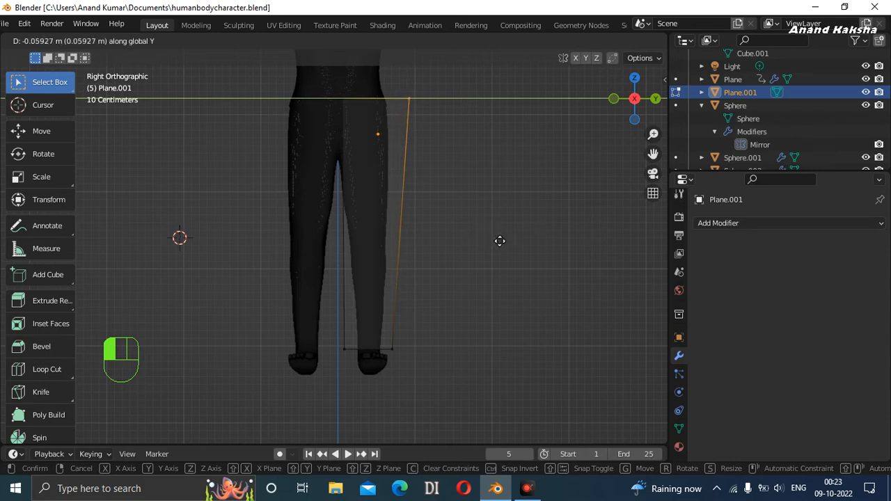
pyautogui.click(500, 241)
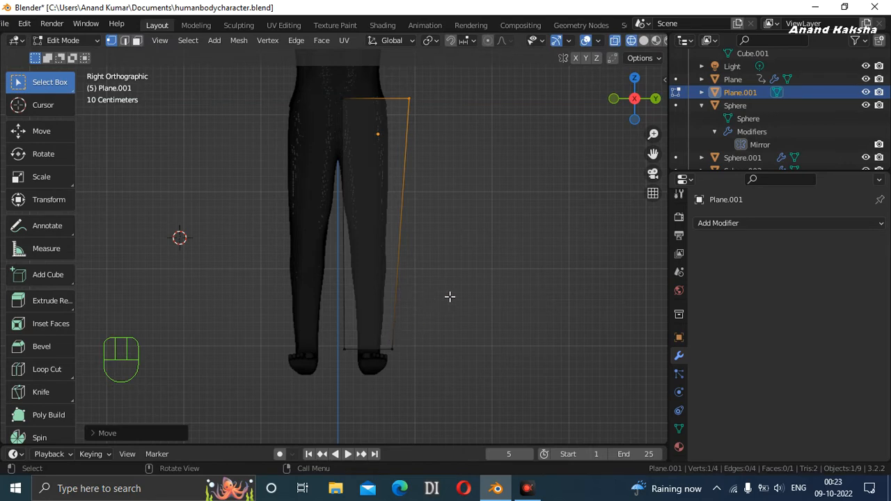
pyautogui.click(449, 296)
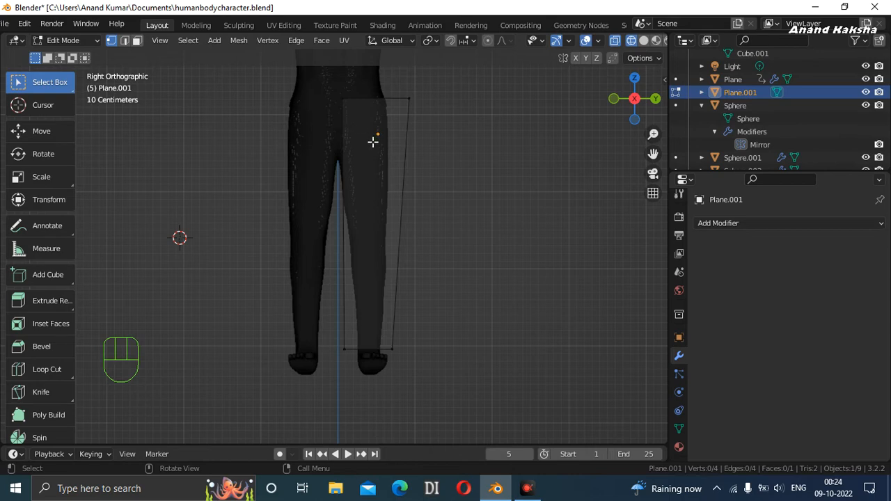
# Step: Move both vertices of the plane's inner vertical edge about 0.025 m along negative Y, towards the body's centre line
pyautogui.moveTo(340, 86); pyautogui.dragTo(350, 373)
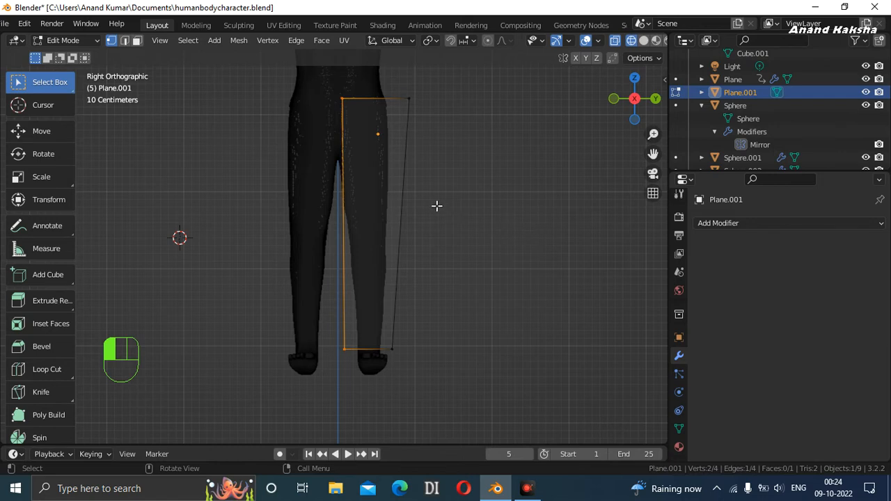
pyautogui.press('g')
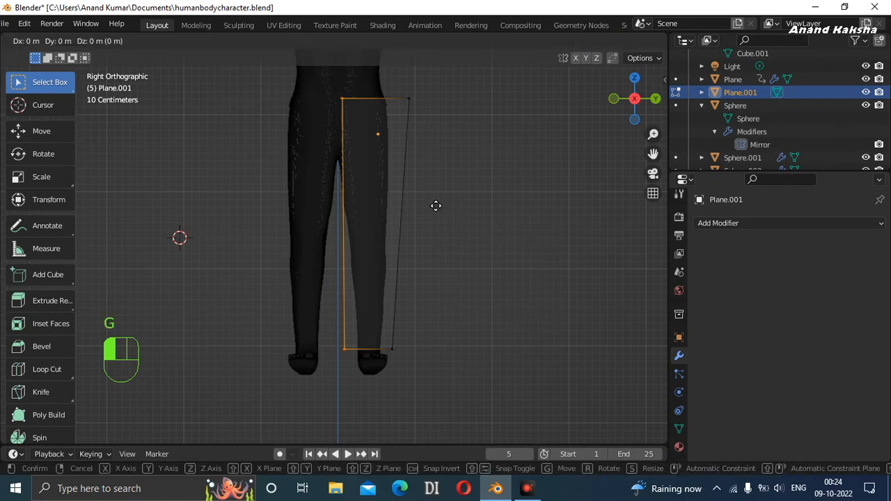
pyautogui.press('y')
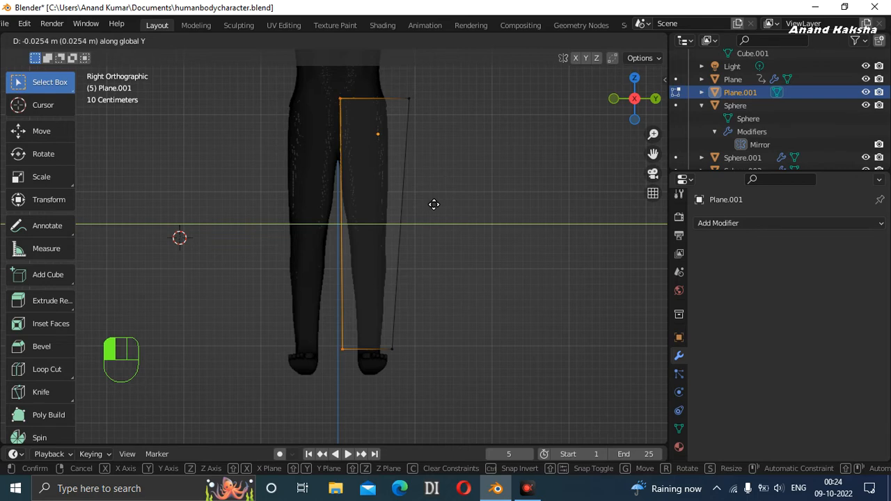
pyautogui.click(434, 204)
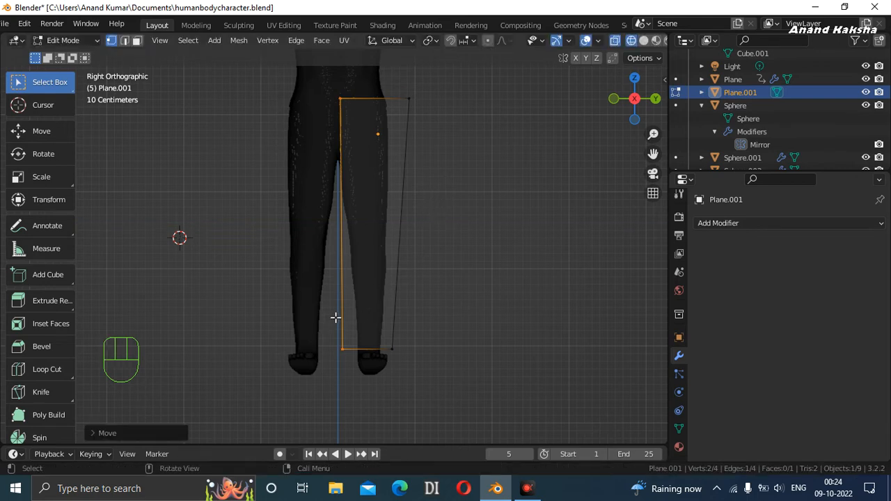
# Step: Move only the plane's lower inner vertex about 0.13 m along negative Y, just past the body's centre line
pyautogui.moveTo(336, 317); pyautogui.dragTo(355, 373)
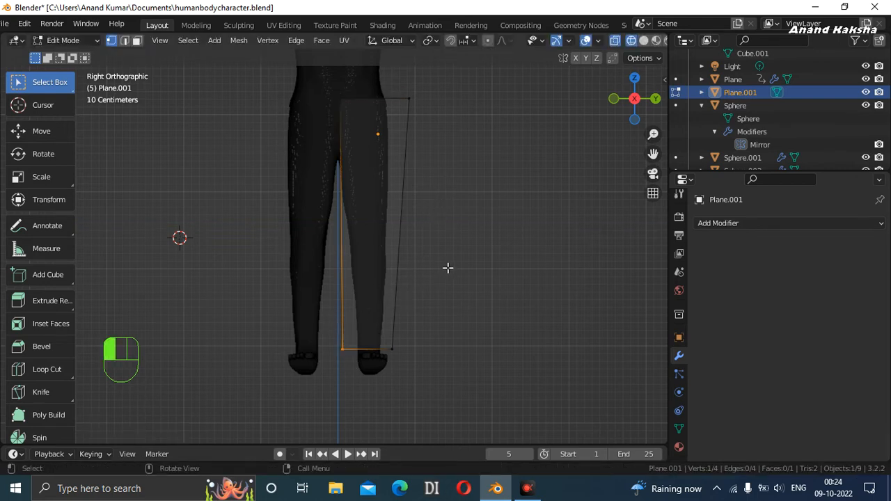
pyautogui.press('g')
pyautogui.press('y')
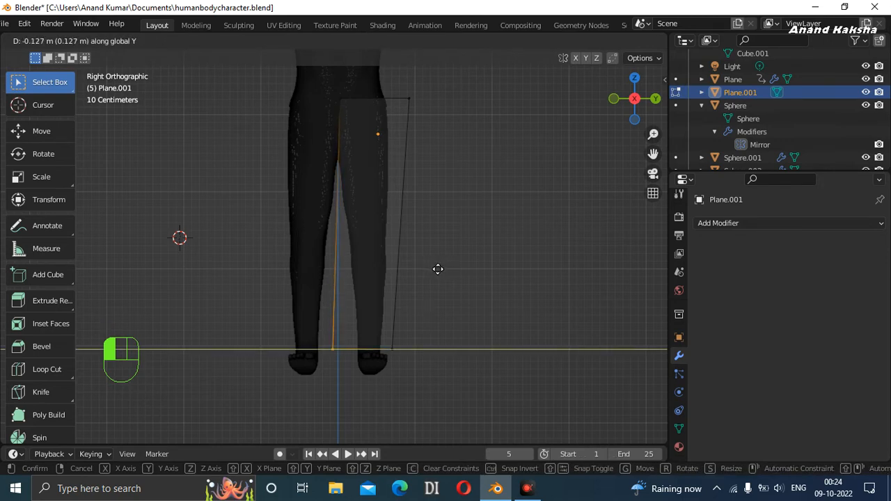
pyautogui.click(438, 269)
# Step: Move the plane's lower outer vertex about 0.06 m along negative Y, closer to the ankle
pyautogui.click(394, 349)
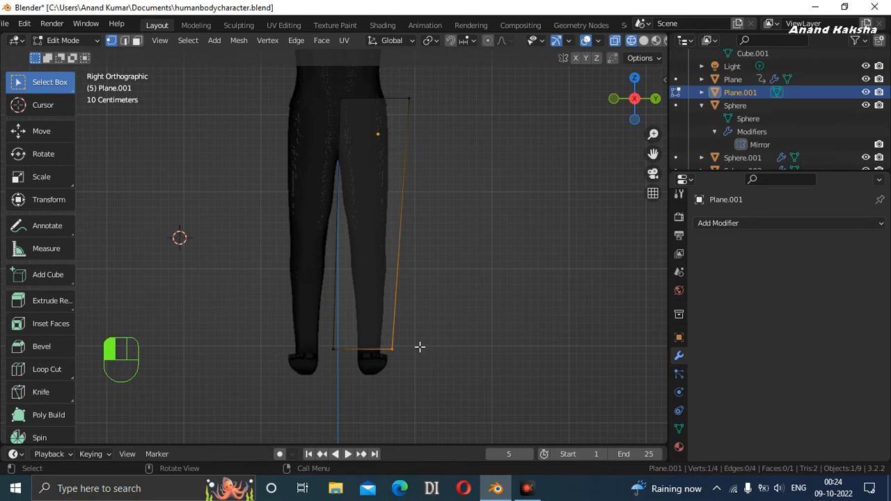
pyautogui.press('g')
pyautogui.press('y')
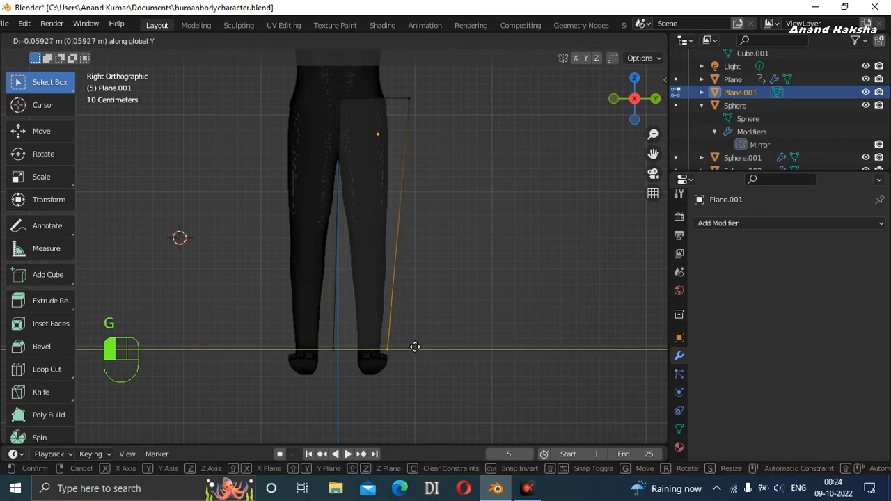
pyautogui.click(415, 347)
# Step: Try to nudge the plane's lower inner vertex about 0.025 m back along positive Y
pyautogui.click(326, 339)
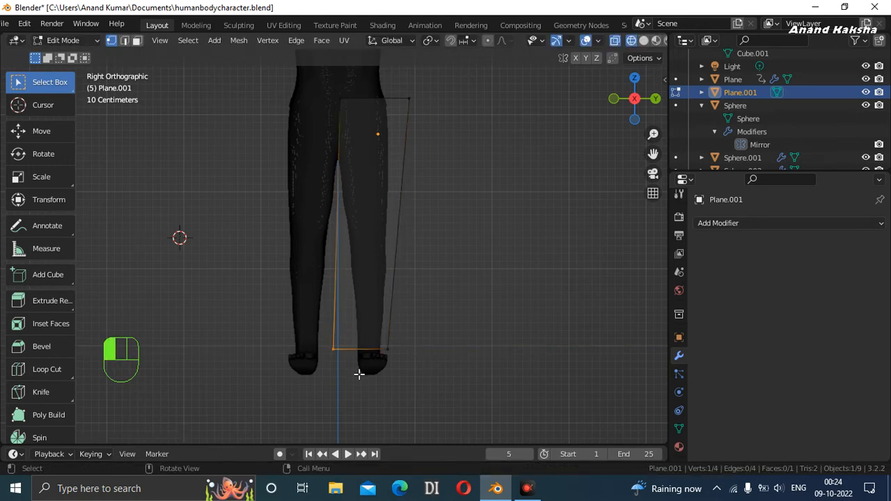
pyautogui.press('g')
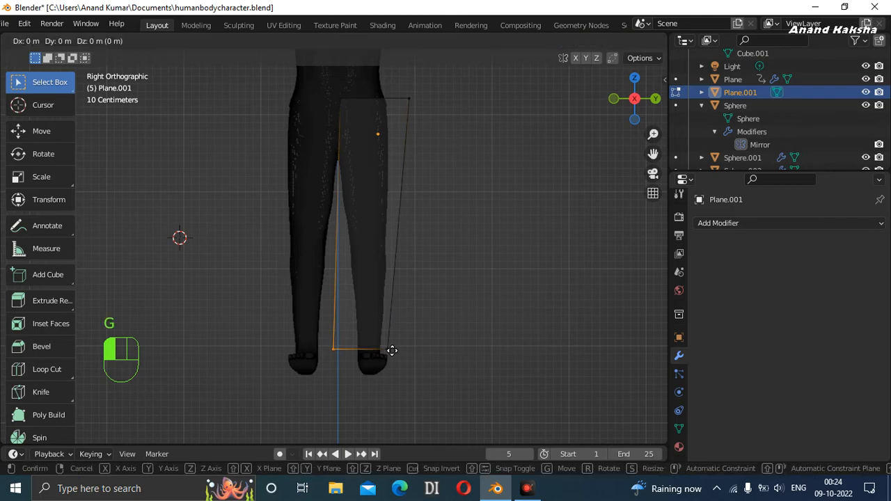
pyautogui.press('y')
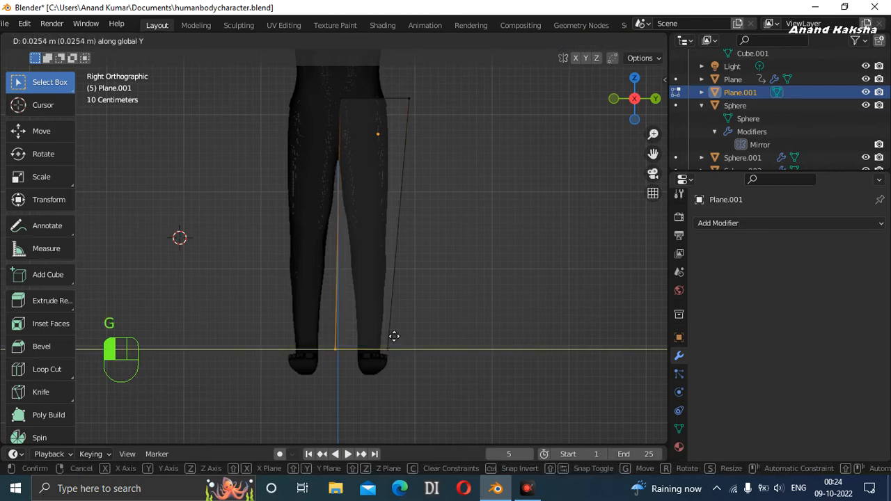
pyautogui.click(393, 336)
pyautogui.click(454, 311)
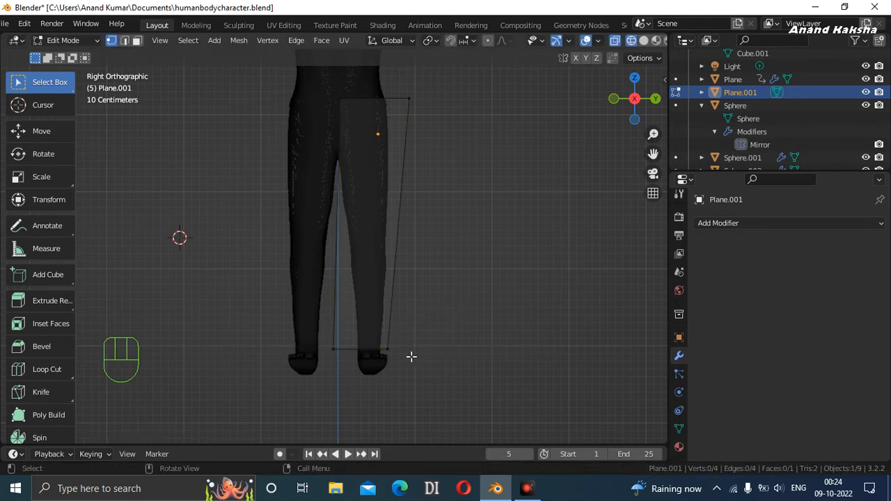
pyautogui.moveTo(333, 342); pyautogui.dragTo(356, 367)
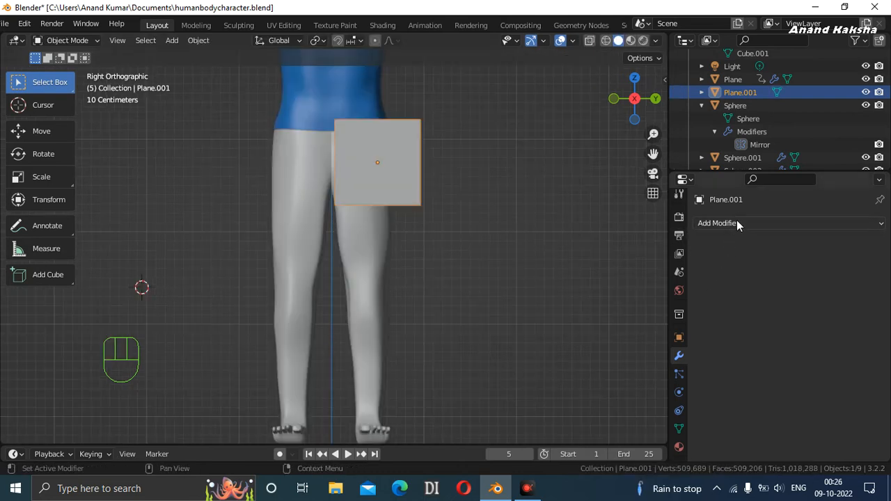
# Step: Add a Mirror modifier to the square plane, try the Y axis and keep the X axis
pyautogui.click(736, 223)
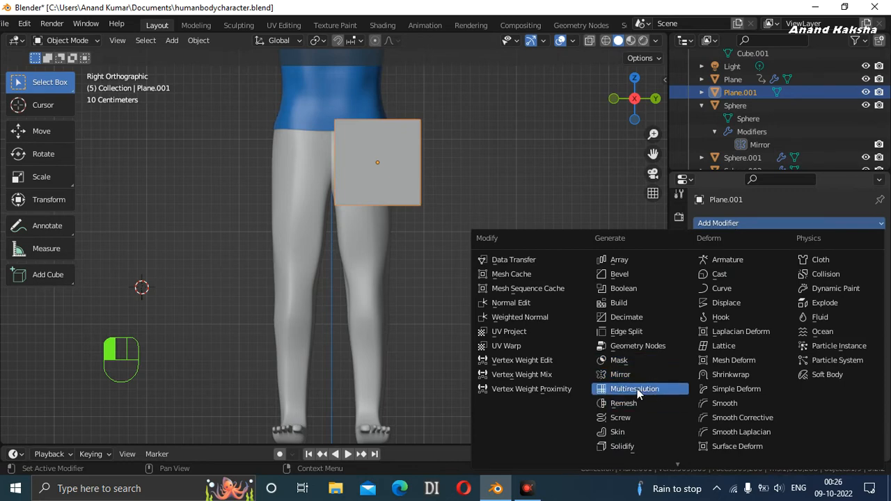
pyautogui.scroll(-3, 655, 405)
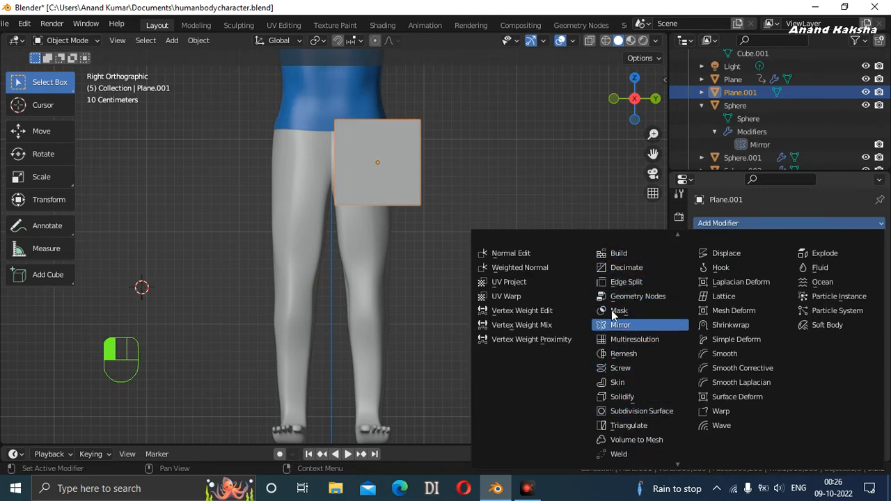
pyautogui.click(706, 223)
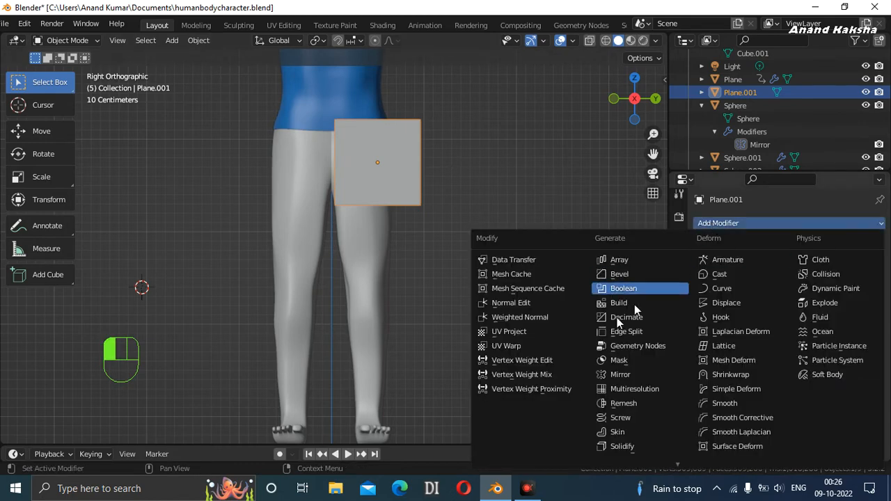
pyautogui.click(619, 374)
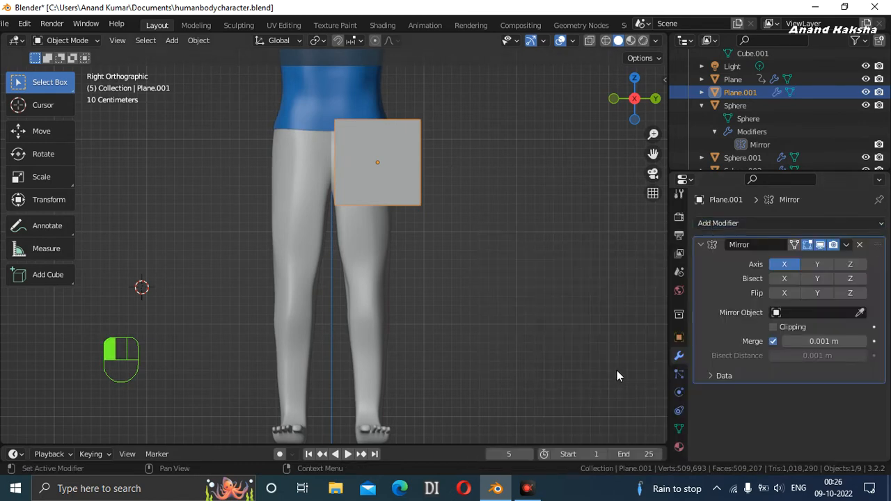
pyautogui.click(816, 264)
pyautogui.click(784, 265)
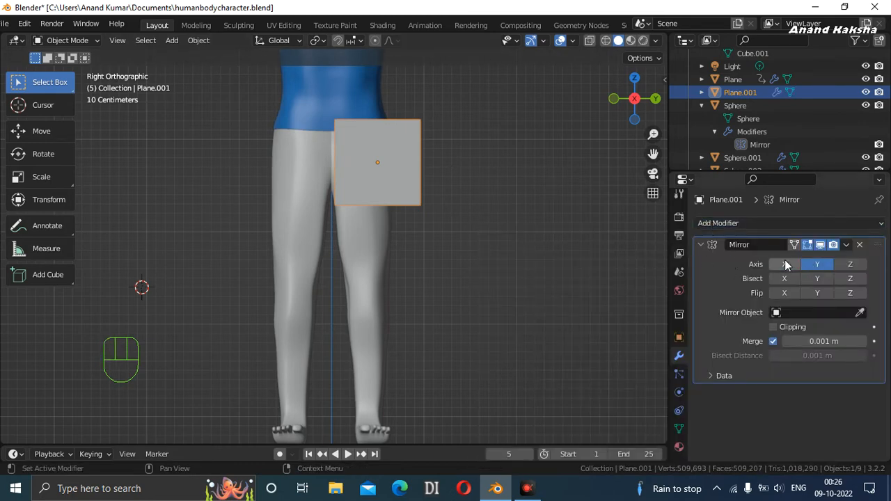
pyautogui.click(815, 265)
pyautogui.click(791, 265)
pyautogui.click(816, 264)
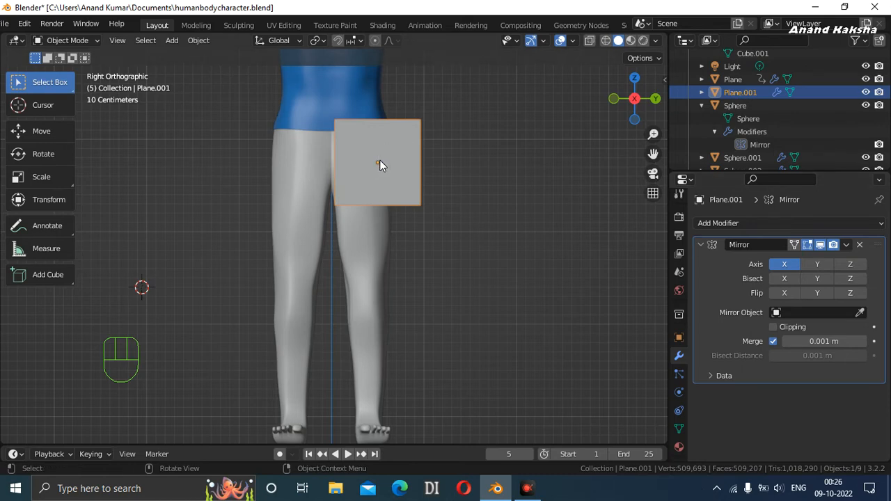
# Step: Apply all transforms to the plane
pyautogui.hotkey('ctrl', 'a')
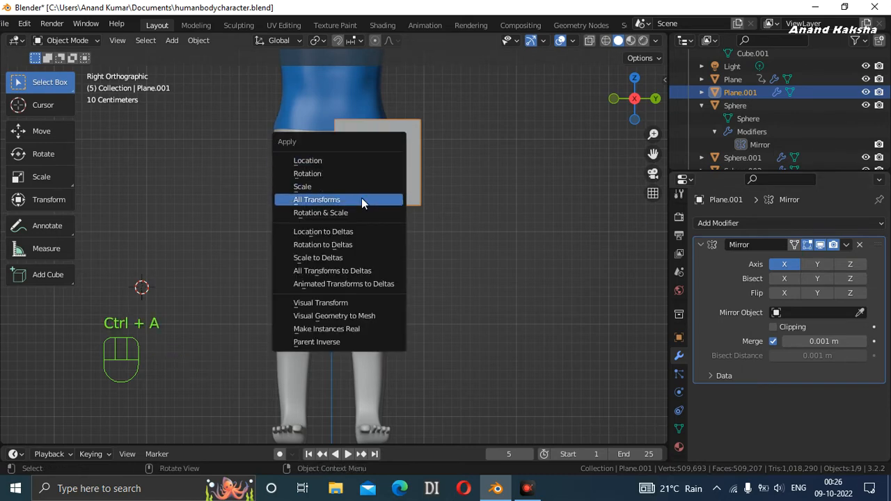
pyautogui.click(361, 199)
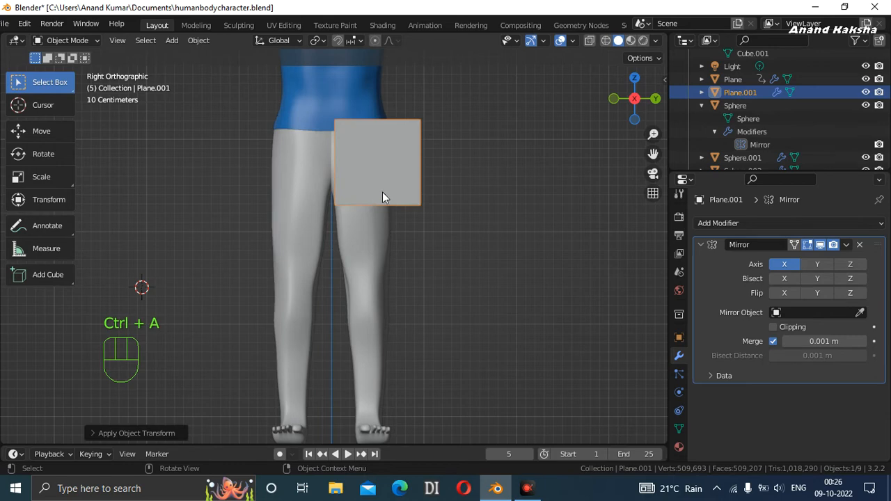
# Step: Switch the plane's Mirror modifier from the X axis to the Y axis, and open the plane in Edit Mode
pyautogui.click(816, 265)
pyautogui.click(784, 265)
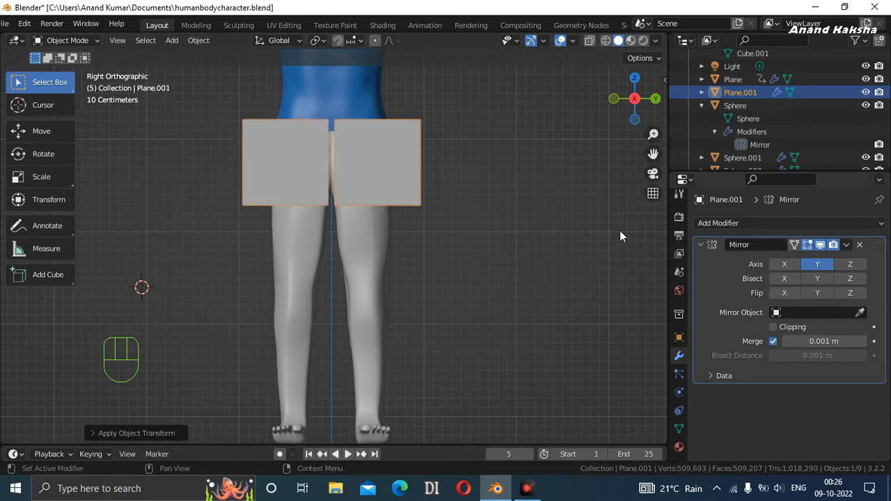
pyautogui.click(499, 184)
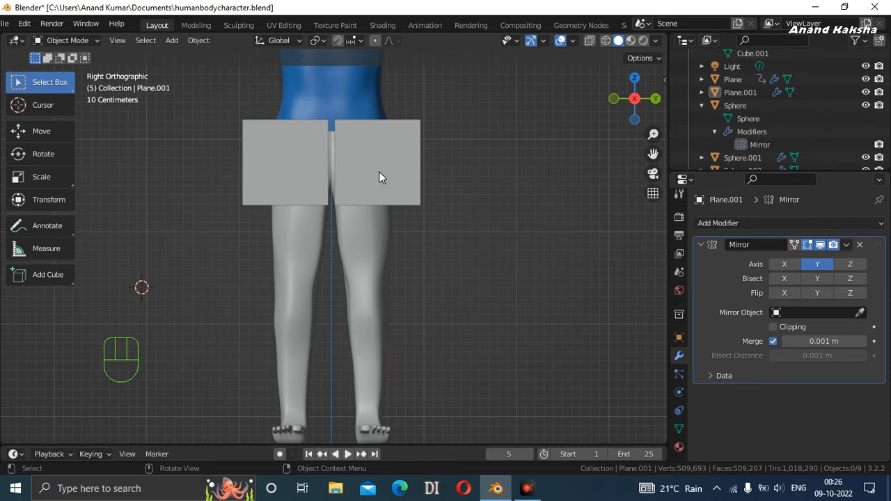
pyautogui.click(379, 177)
pyautogui.click(64, 40)
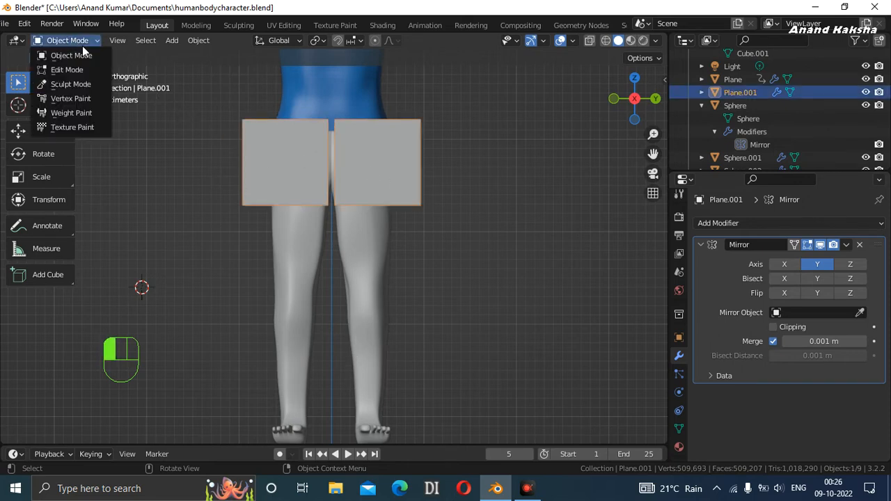
pyautogui.click(57, 71)
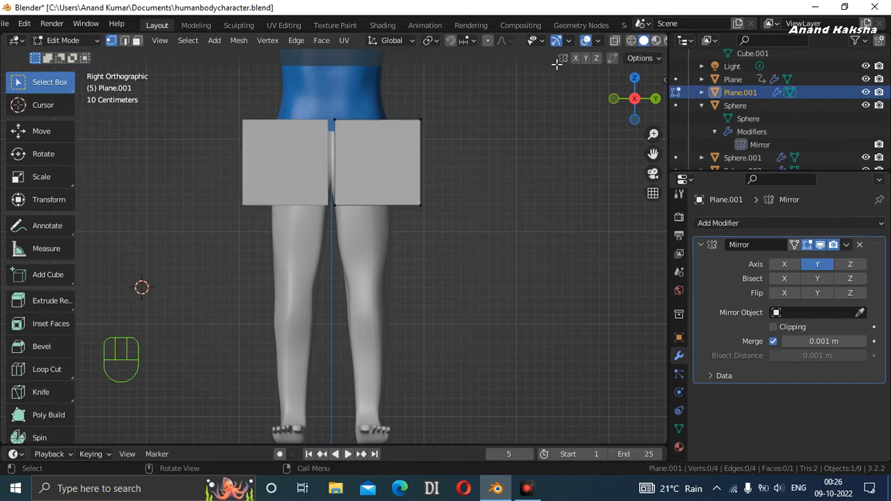
# Step: Lower the plane's bottom edge along Z to just above the feet
pyautogui.moveTo(328, 192); pyautogui.dragTo(464, 237)
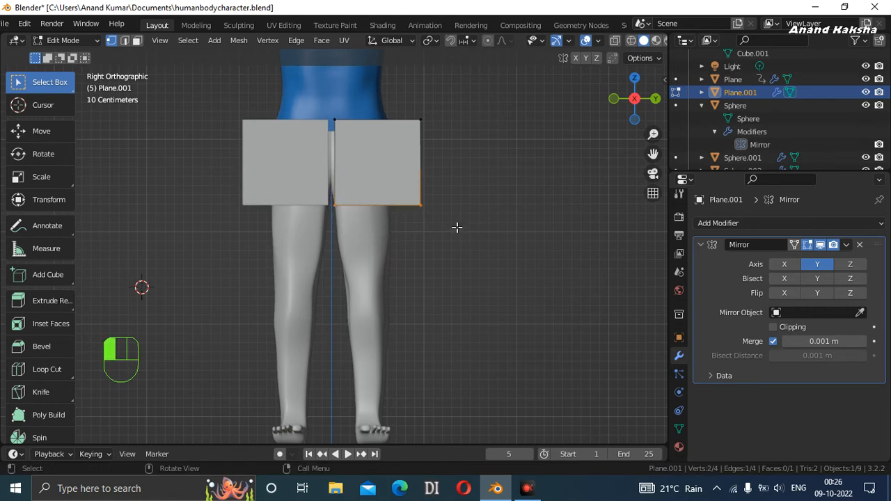
pyautogui.press('g')
pyautogui.press('z')
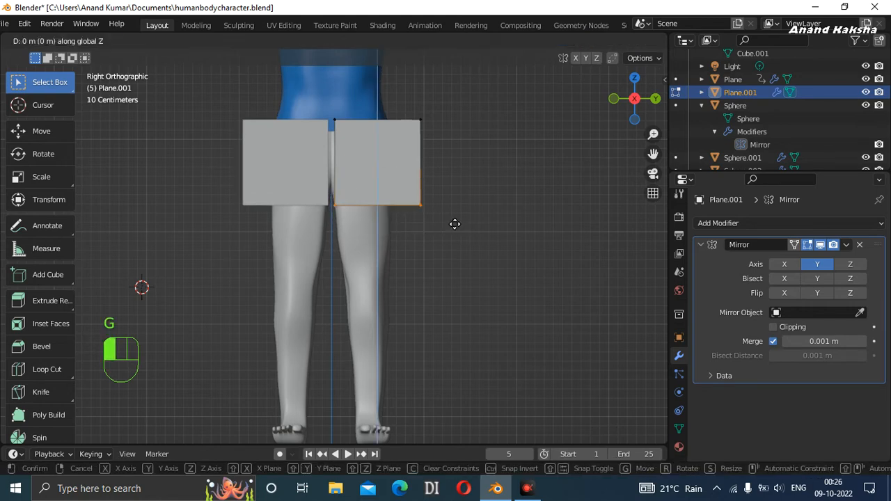
pyautogui.click(453, 440)
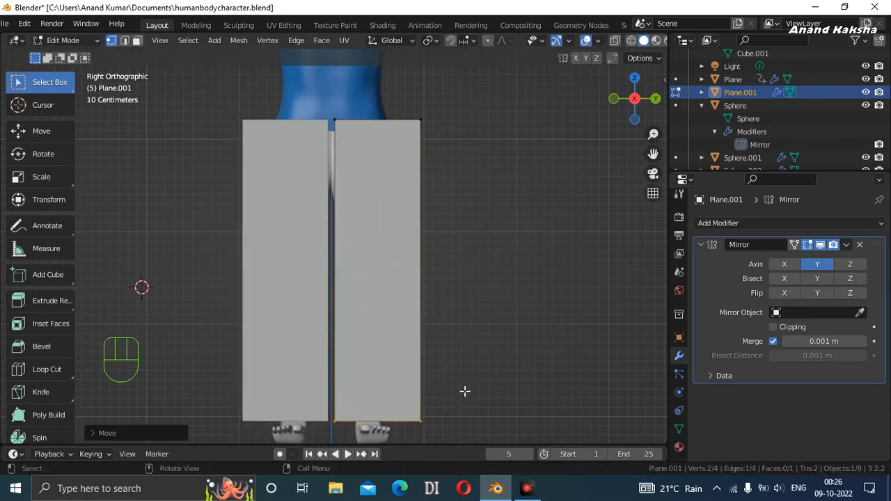
# Step: Scale the plane's bottom edge to about 0.61 and move it about 0.18 m along negative Y
pyautogui.press('s')
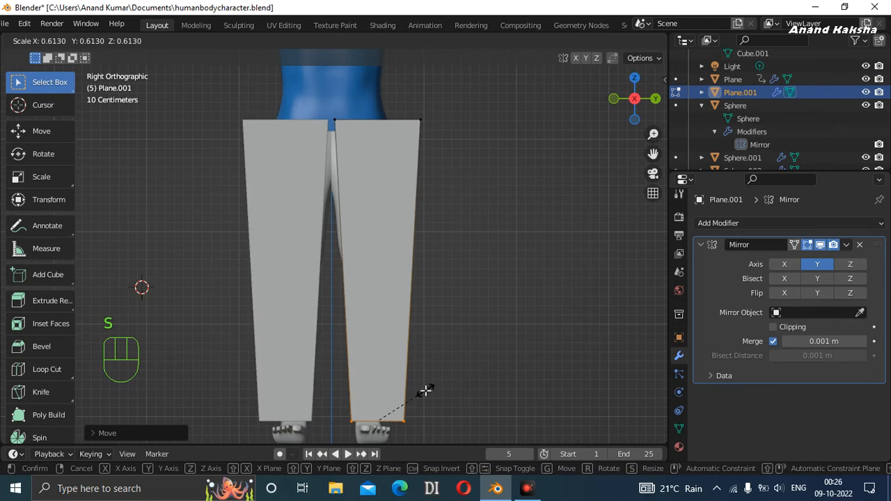
pyautogui.click(425, 392)
pyautogui.press('g')
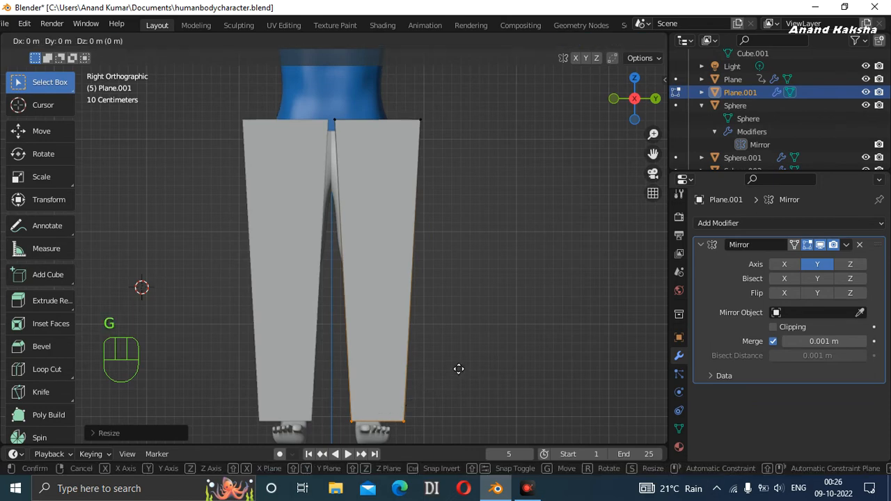
pyautogui.press('y')
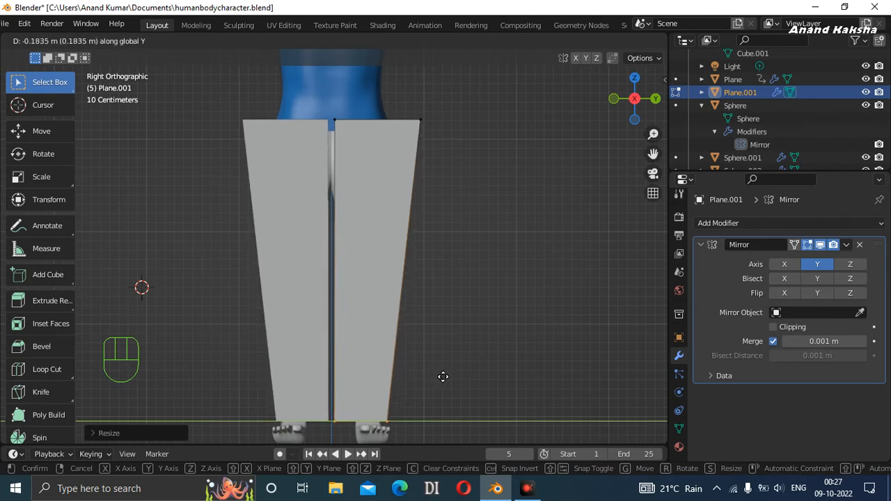
pyautogui.click(443, 378)
pyautogui.scroll(1, 408, 257)
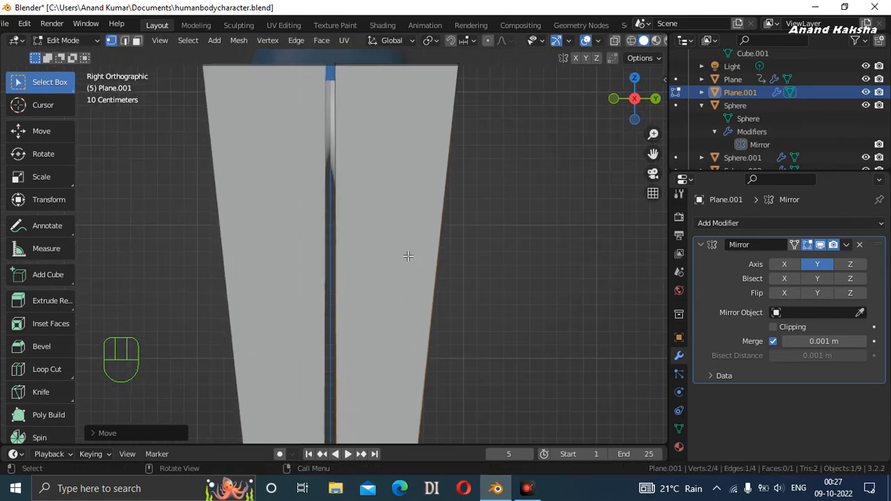
pyautogui.scroll(-1, 408, 255)
pyautogui.scroll(1, 408, 256)
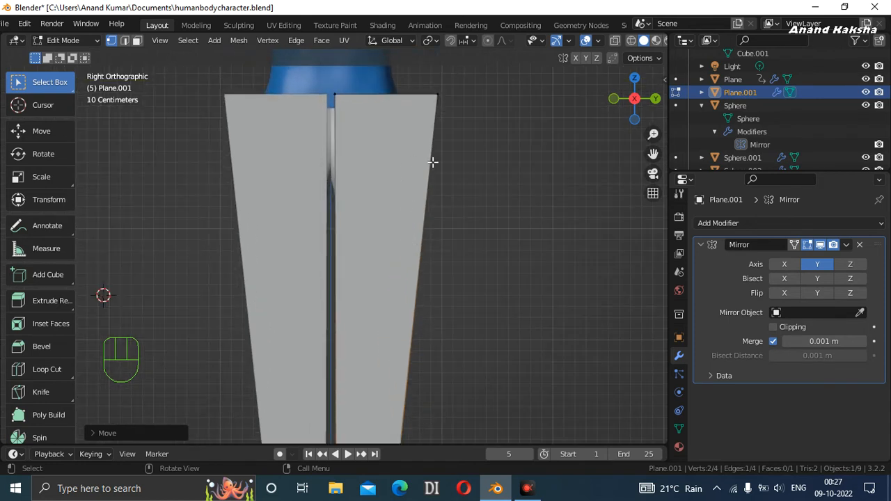
pyautogui.click(475, 188)
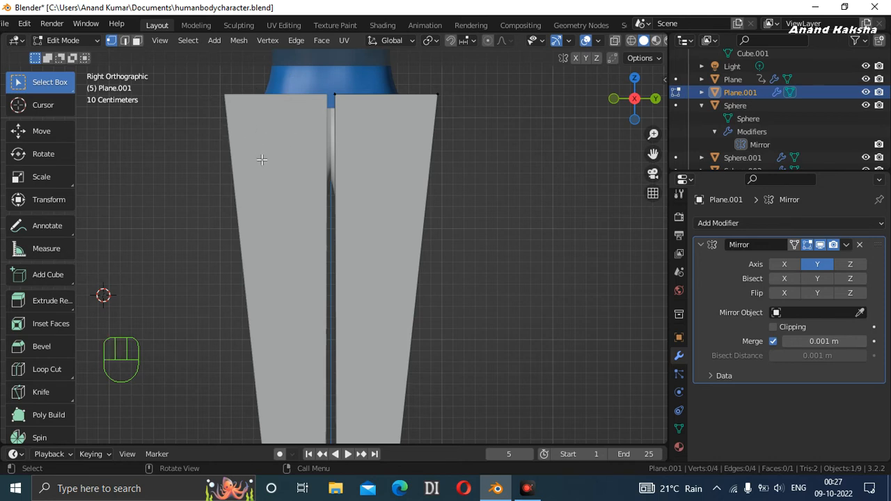
# Step: Undo the reshaping of the plane's bottom edge
pyautogui.click(88, 45)
pyautogui.click(89, 40)
pyautogui.press('ctrl')
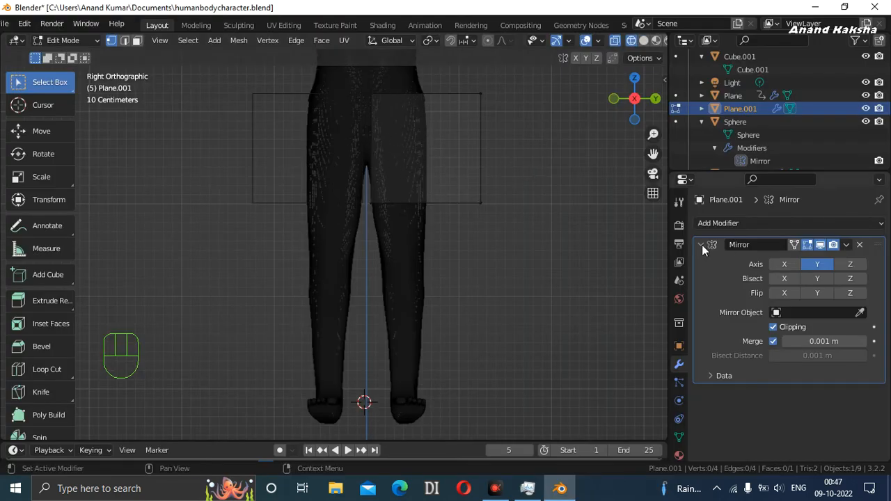
# Step: Extend the square plane down to the ankles by moving its two lower vertices along Z
pyautogui.moveTo(366, 188); pyautogui.dragTo(511, 231)
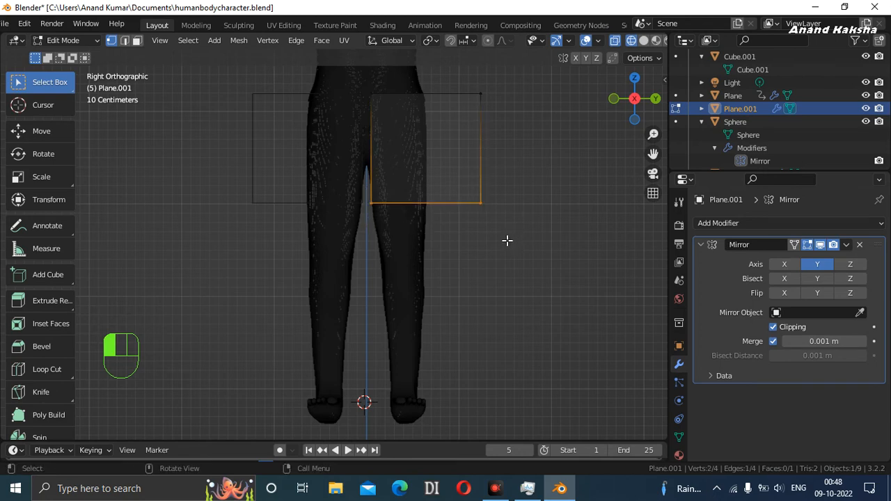
pyautogui.press('g')
pyautogui.press('z')
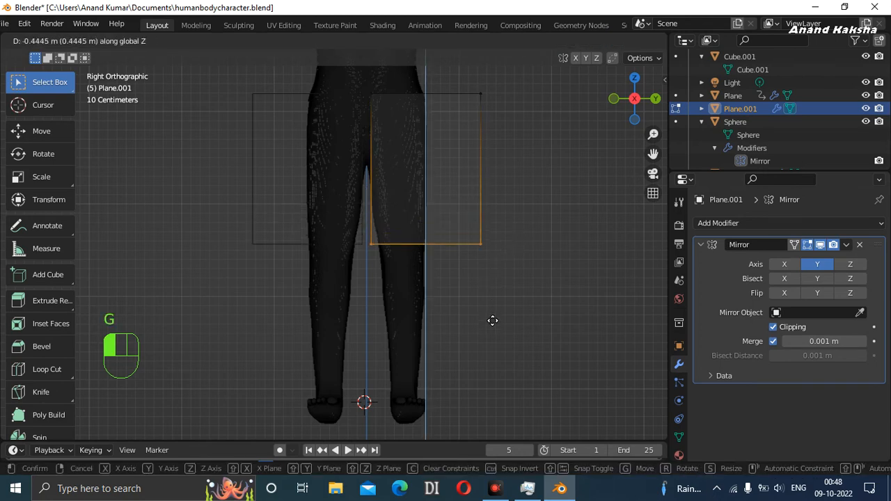
pyautogui.click(516, 421)
# Step: Scale down the ankle-level edge and move it along negative Y until its inner corner sits below the upper inner corner
pyautogui.press('s')
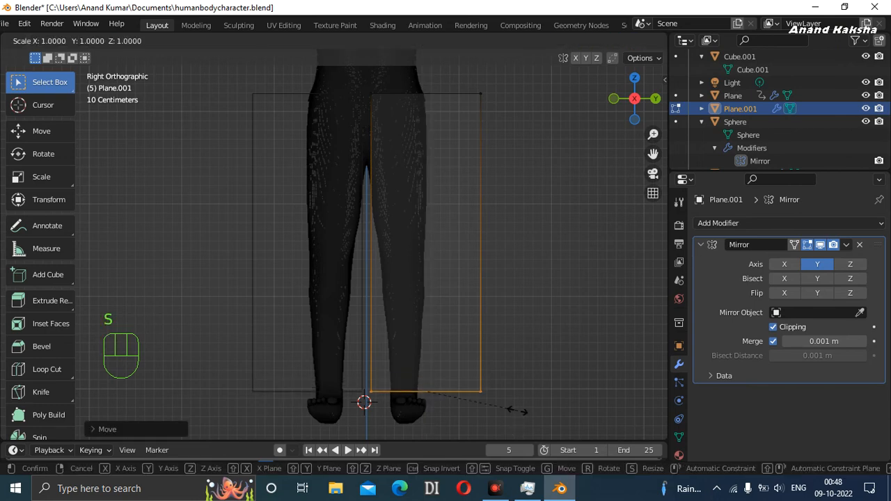
pyautogui.click(489, 397)
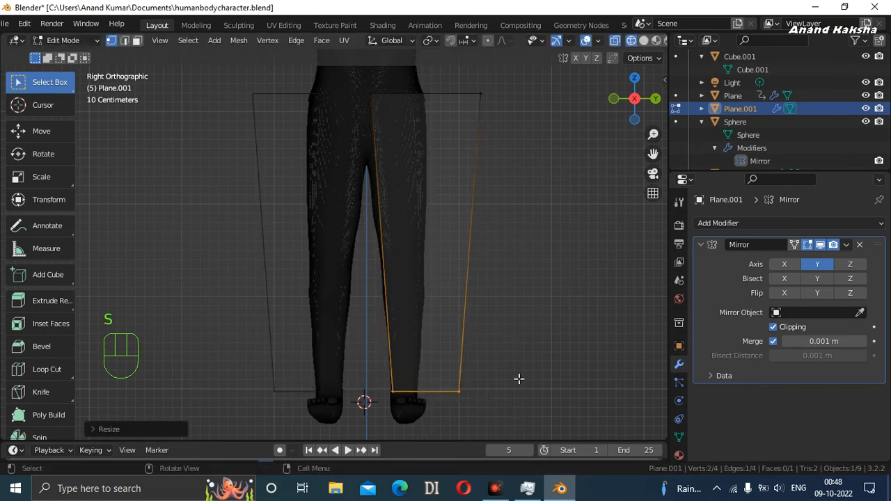
pyautogui.press('g')
pyautogui.press('y')
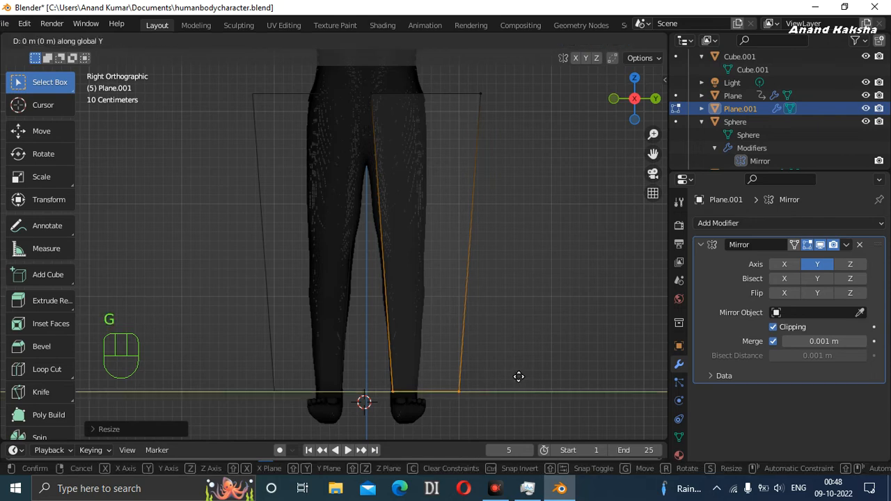
pyautogui.click(497, 376)
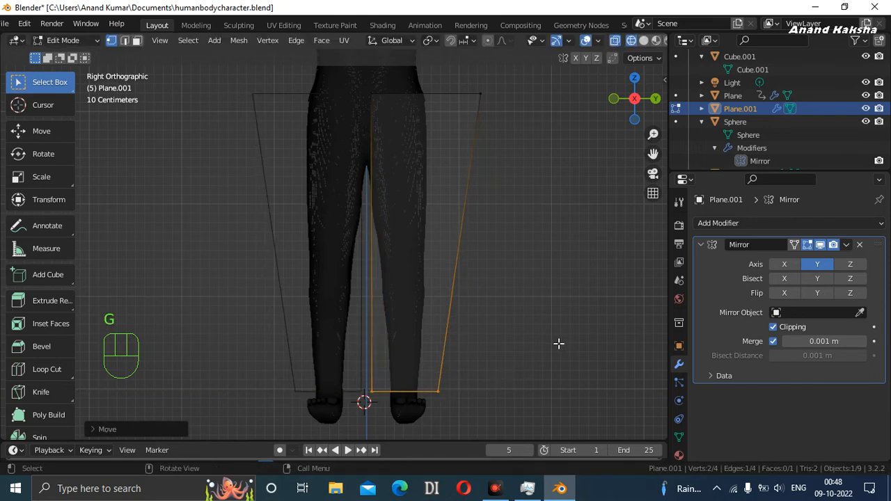
# Step: Narrow the ankle-level edge further and move it about 0.16 m along negative Y to the centre line
pyautogui.press('s')
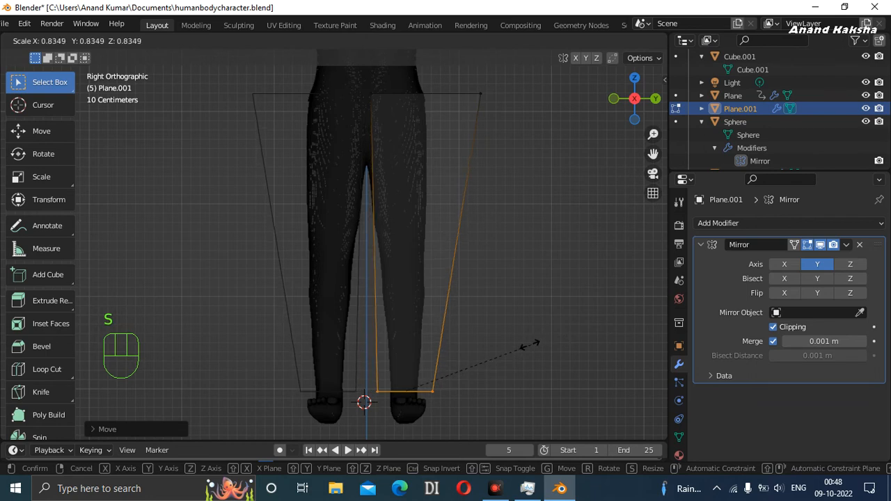
pyautogui.click(514, 352)
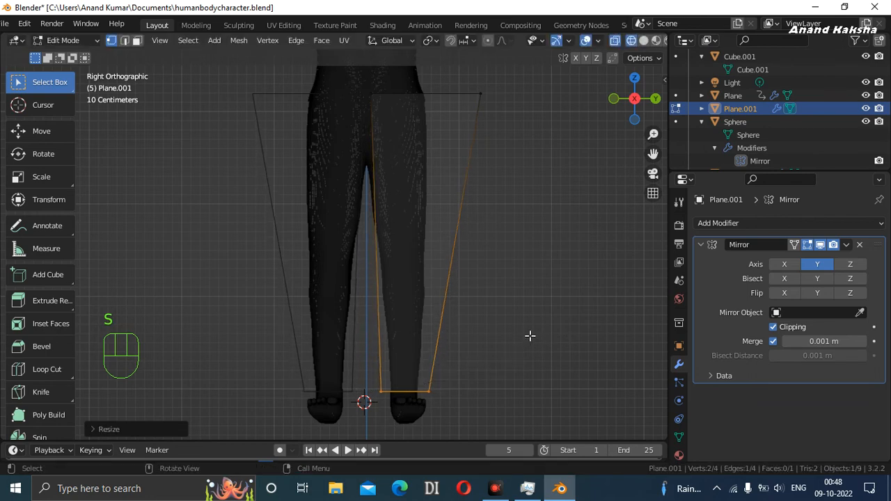
pyautogui.press('g')
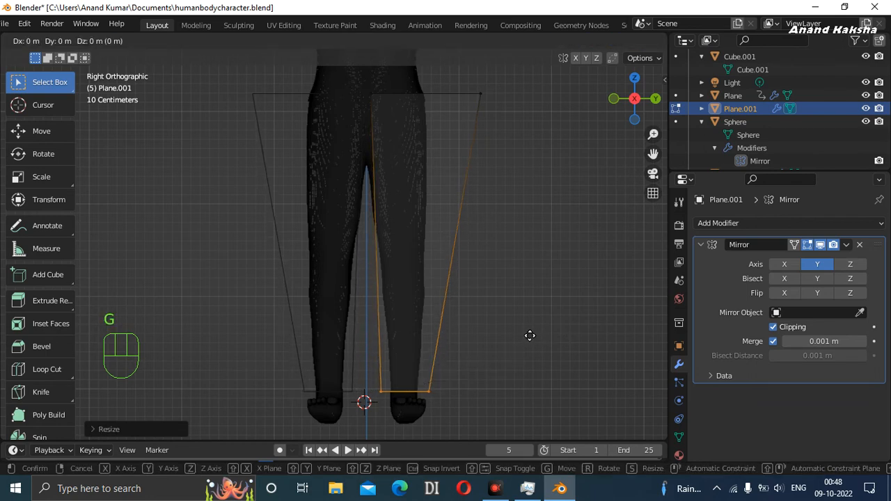
pyautogui.press('y')
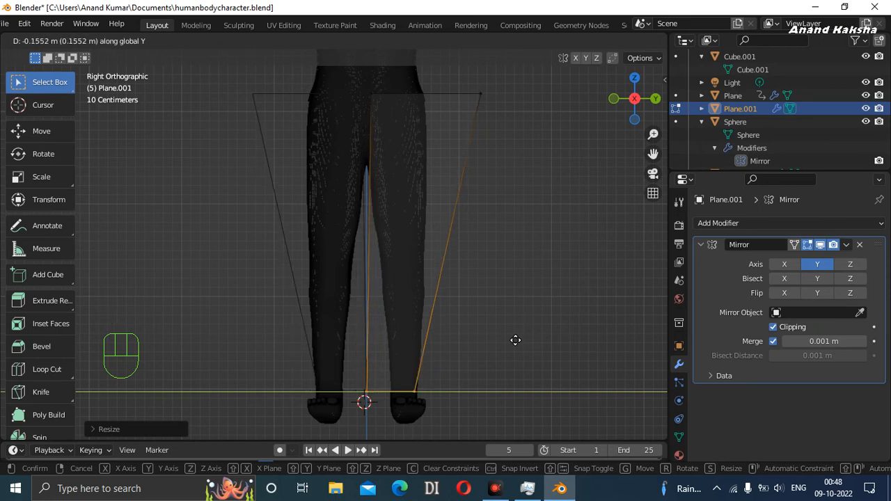
pyautogui.click(515, 340)
# Step: Move the plane's upper outer vertex along negative Y, closer to the hip
pyautogui.moveTo(476, 74); pyautogui.dragTo(510, 156)
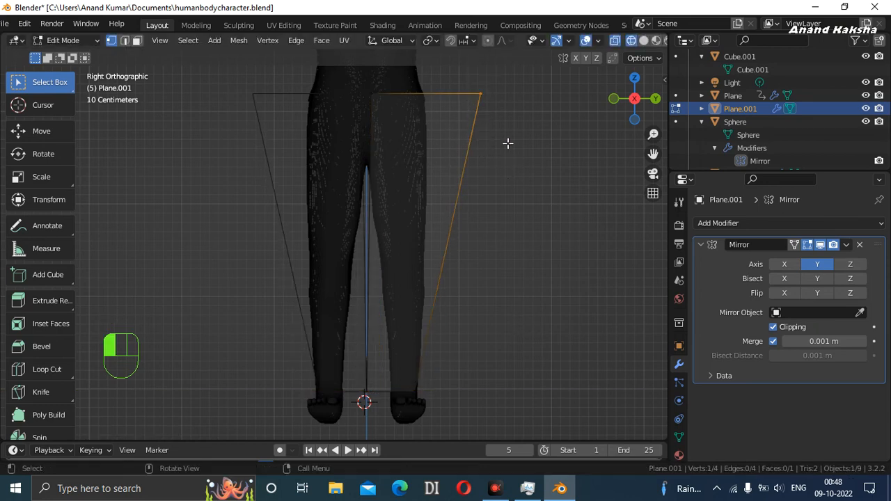
pyautogui.press('g')
pyautogui.press('y')
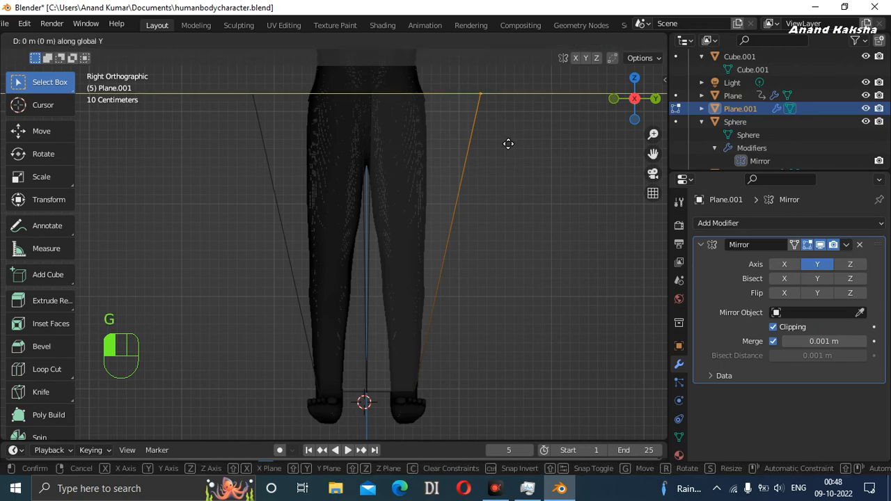
pyautogui.click(472, 151)
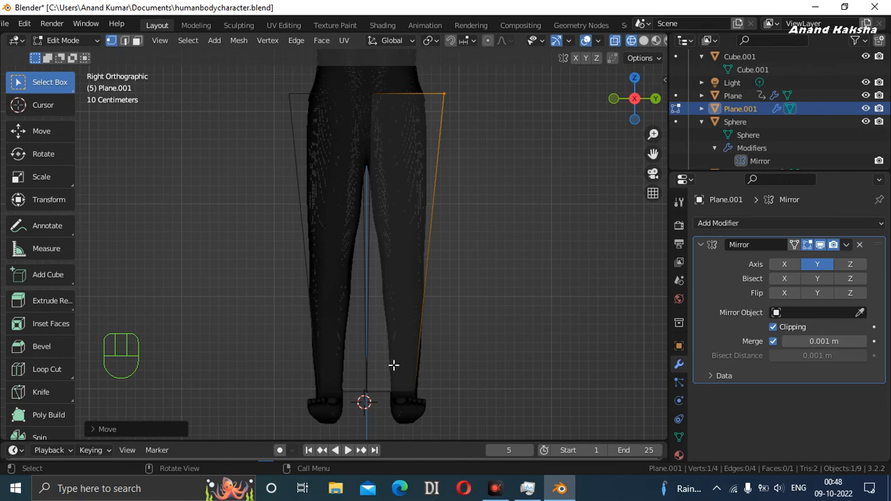
# Step: Shift the ankle-level edge slightly along positive Y so the leg's inner side runs vertically, and clear the selection
pyautogui.moveTo(364, 376); pyautogui.dragTo(460, 411)
pyautogui.press('g')
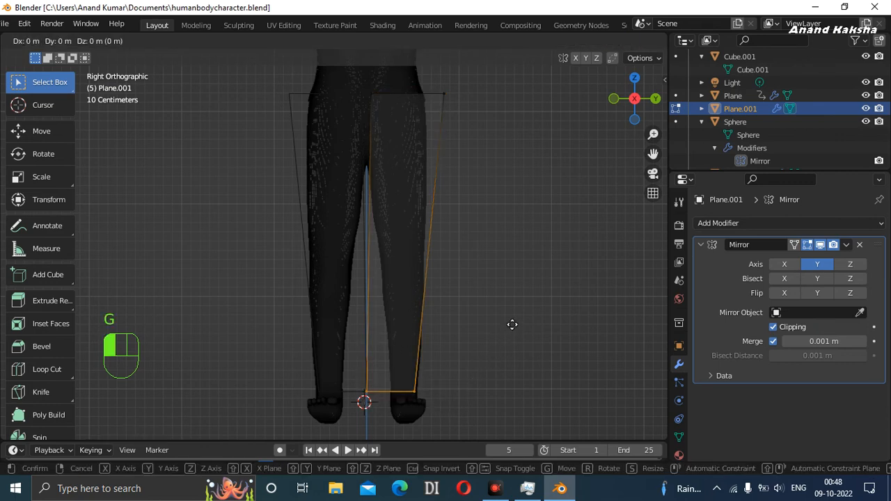
pyautogui.press('y')
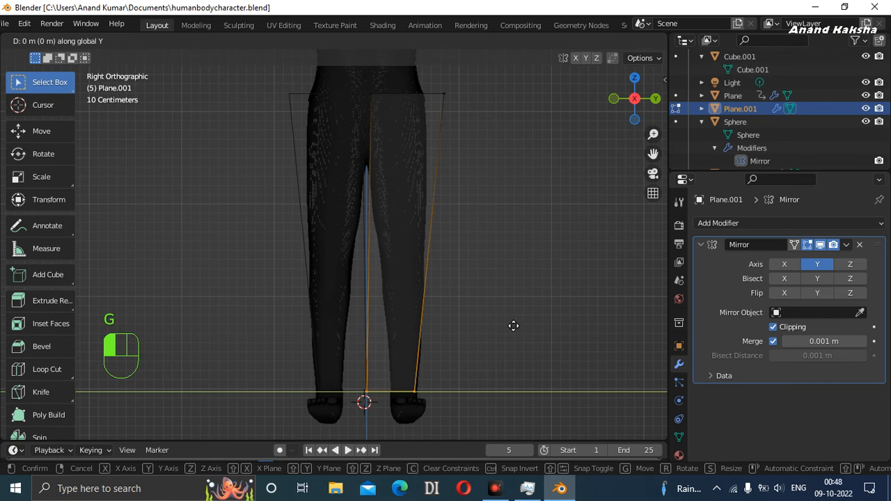
pyautogui.click(517, 328)
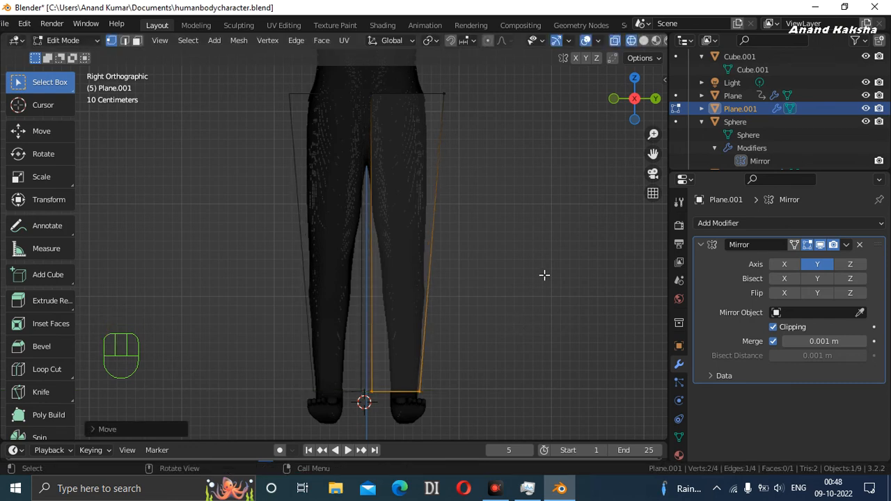
pyautogui.click(478, 383)
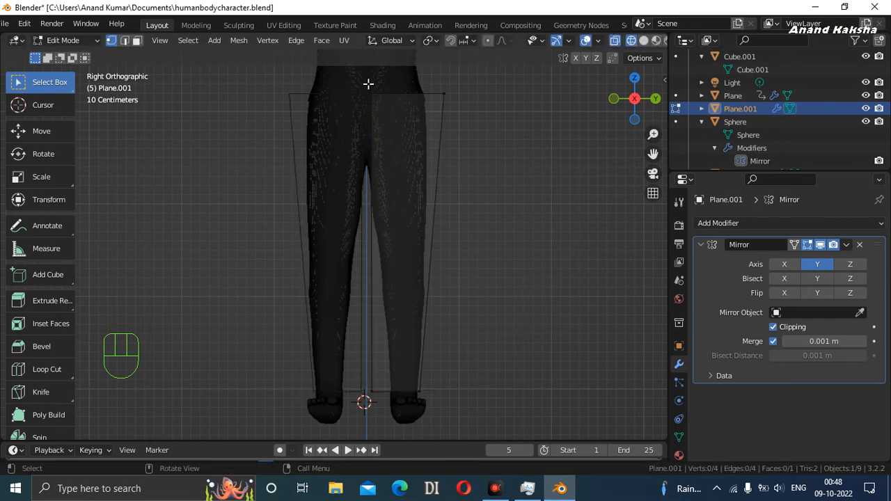
# Step: Switch to solid shading and duplicate the trouser leg's front face in face select mode
pyautogui.click(643, 40)
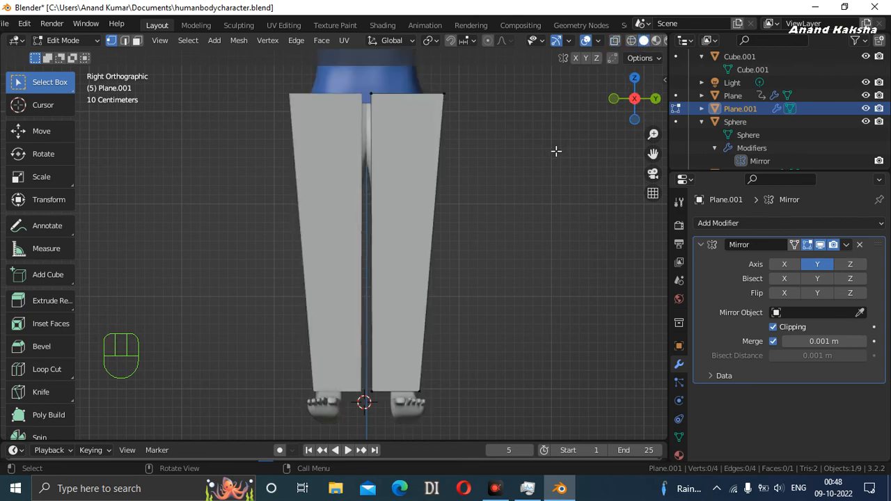
pyautogui.moveTo(632, 113); pyautogui.dragTo(497, 193)
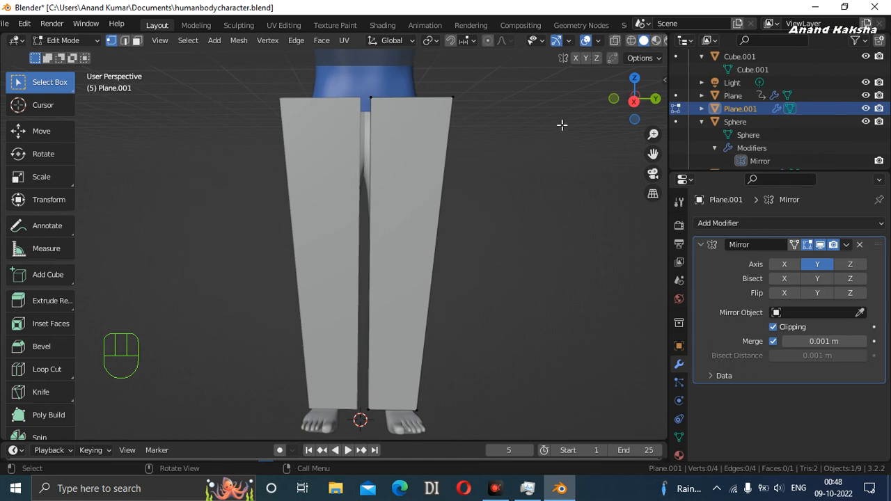
pyautogui.click(138, 41)
pyautogui.click(392, 165)
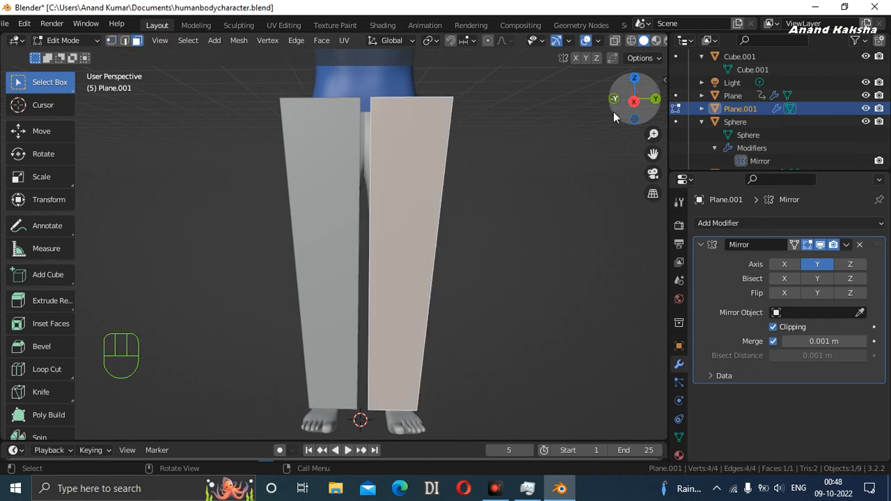
pyautogui.moveTo(613, 111); pyautogui.dragTo(562, 115)
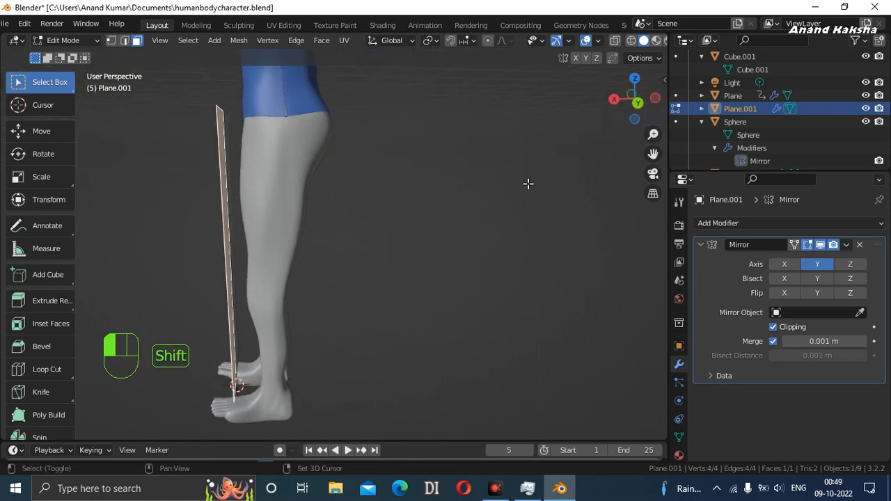
pyautogui.hotkey('shift', 'd')
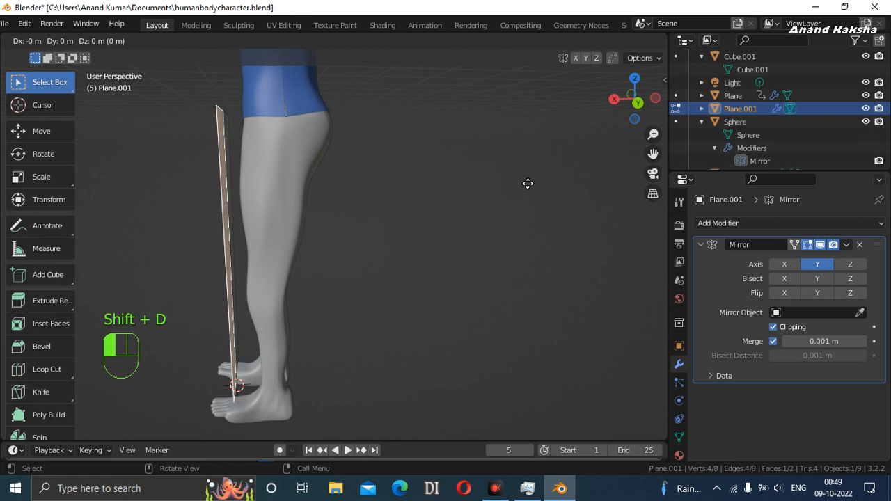